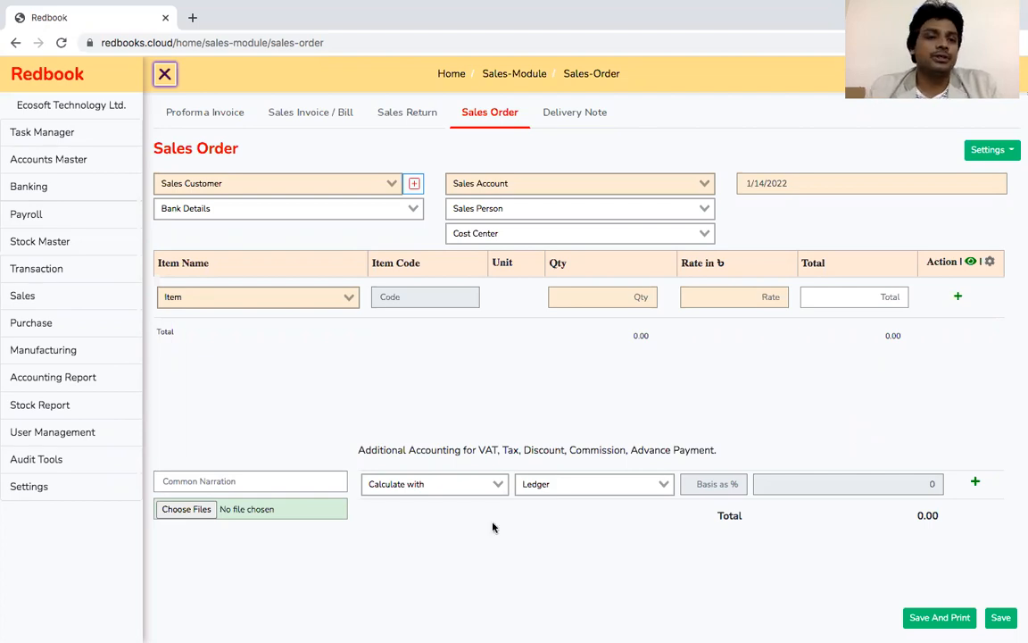
Start a sales order for the customer SMART Tech. with Mobile Sales as the sales account.
{"action": "left_click", "coordinate": [104, 306]}
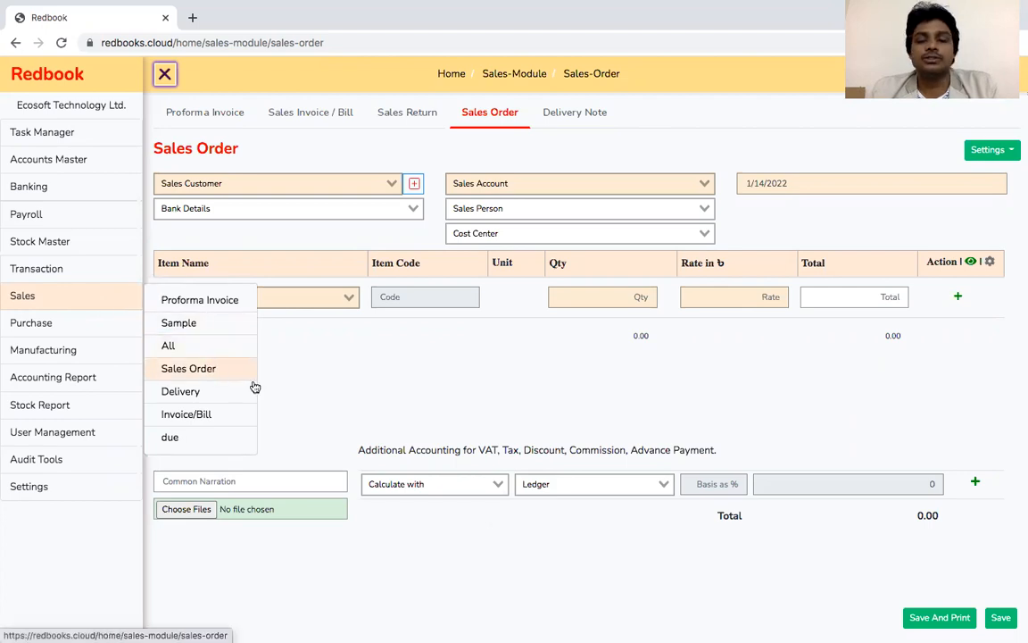
{"action": "left_click", "coordinate": [205, 372]}
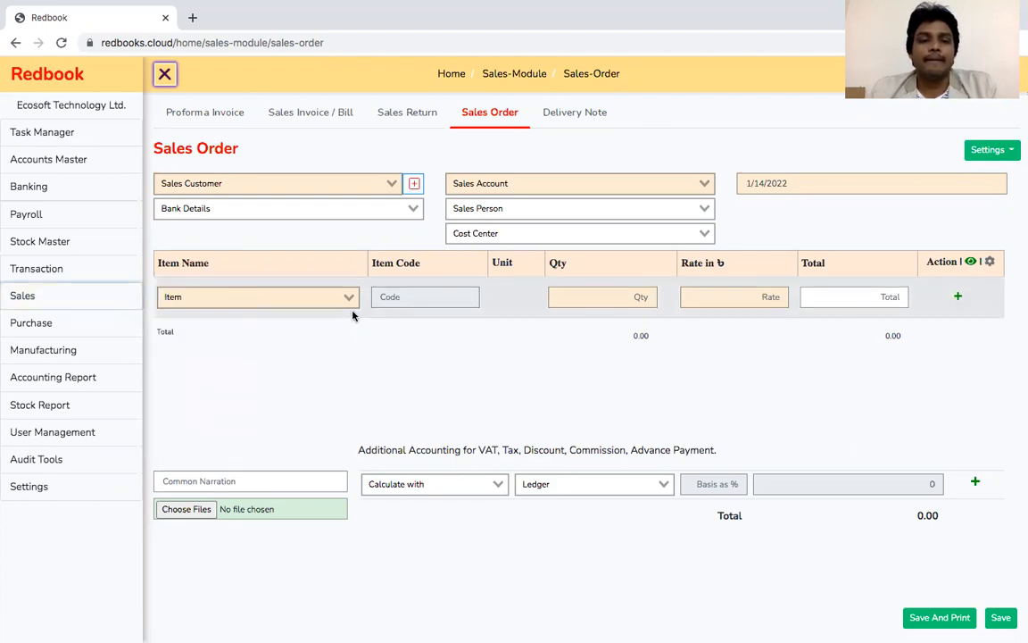
{"action": "left_click", "coordinate": [257, 186]}
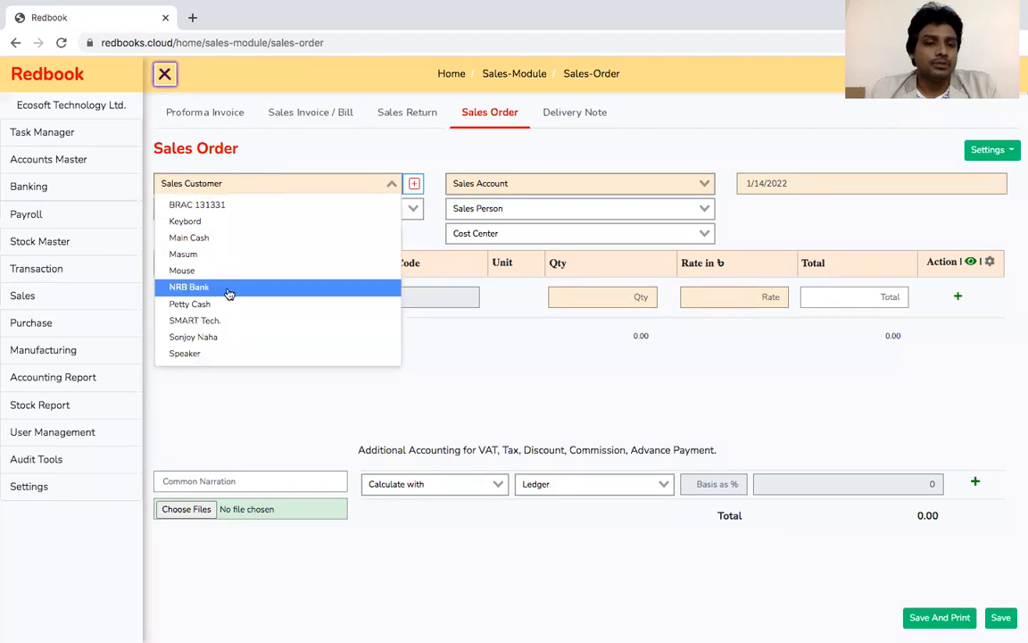
{"action": "left_click", "coordinate": [223, 321]}
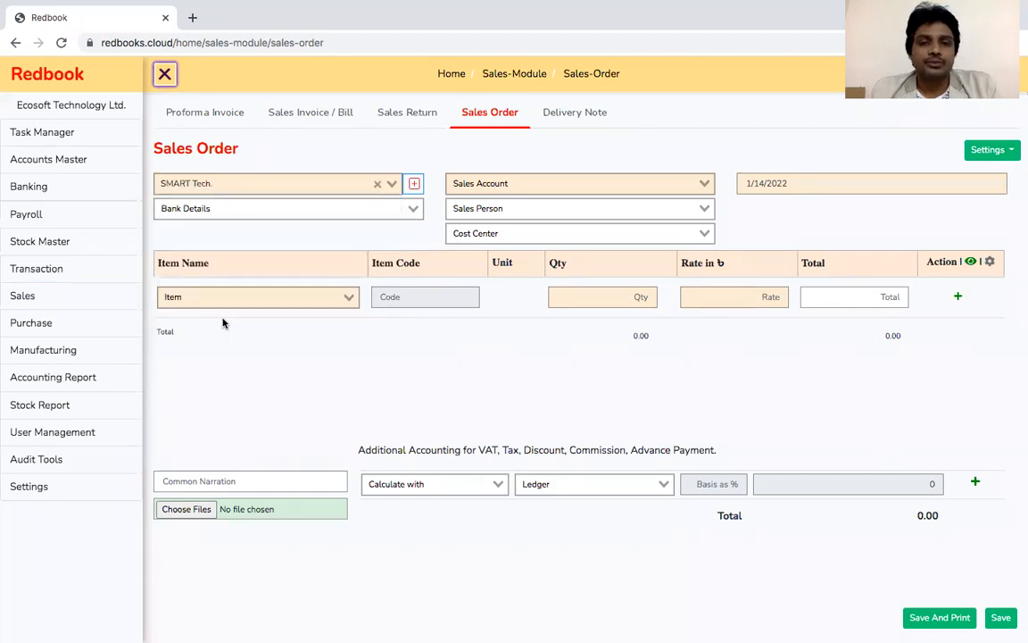
{"action": "left_click", "coordinate": [516, 183]}
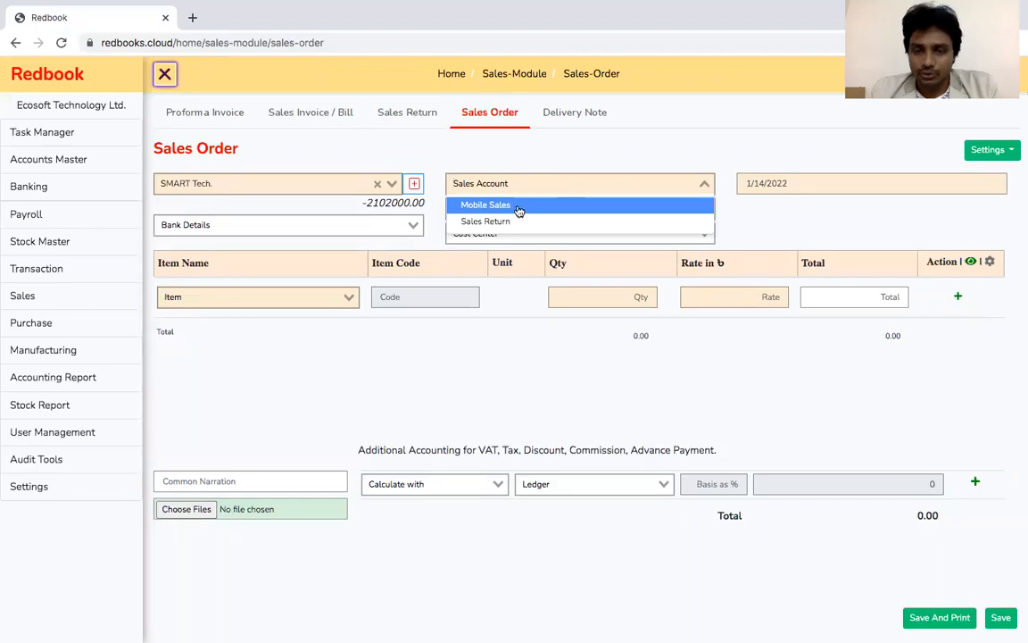
{"action": "left_click", "coordinate": [519, 208]}
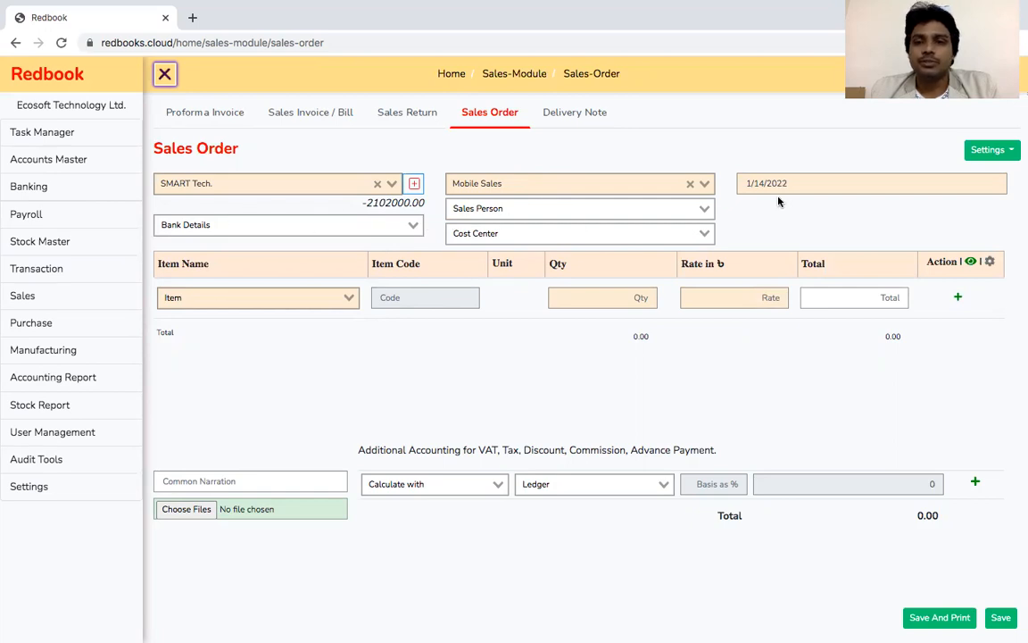
Enter Samsung A50 as the first order item with a quantity of 4.
{"action": "left_click", "coordinate": [234, 298]}
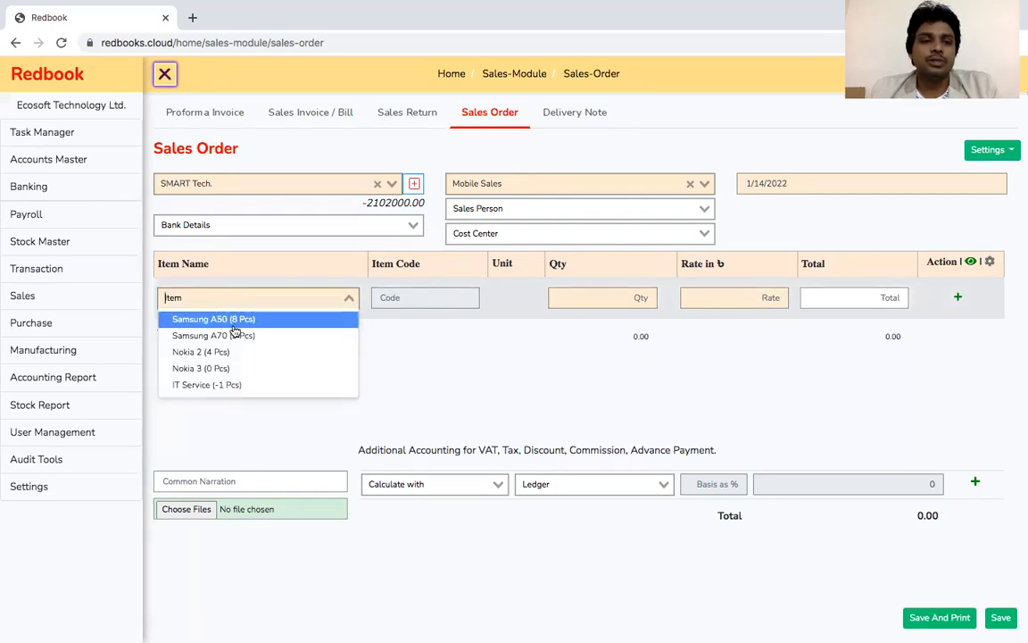
{"action": "left_click", "coordinate": [236, 319]}
{"action": "left_click", "coordinate": [620, 297]}
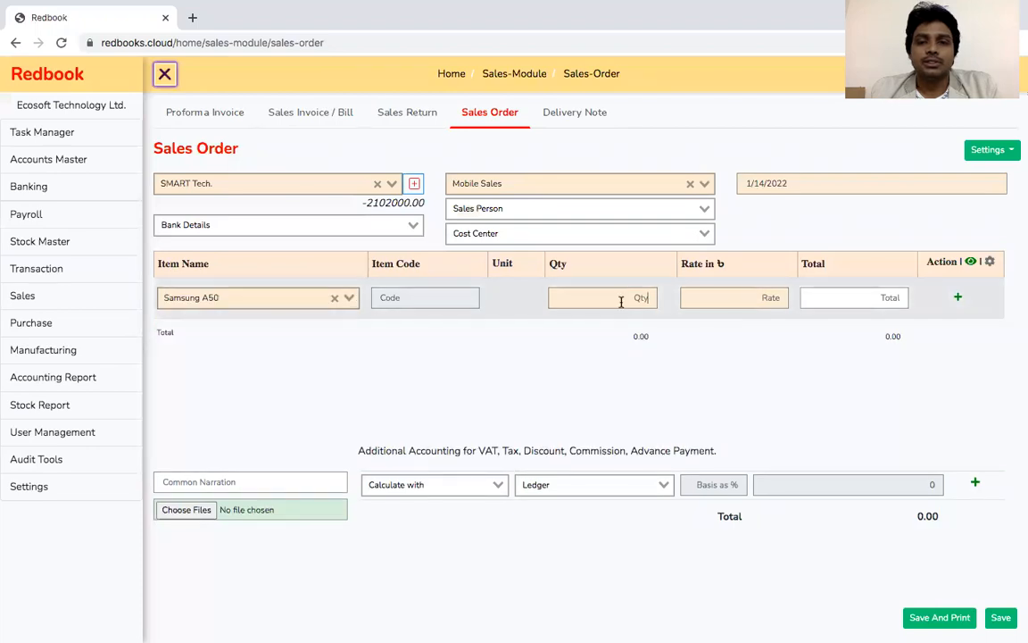
{"action": "type", "text": "1"}
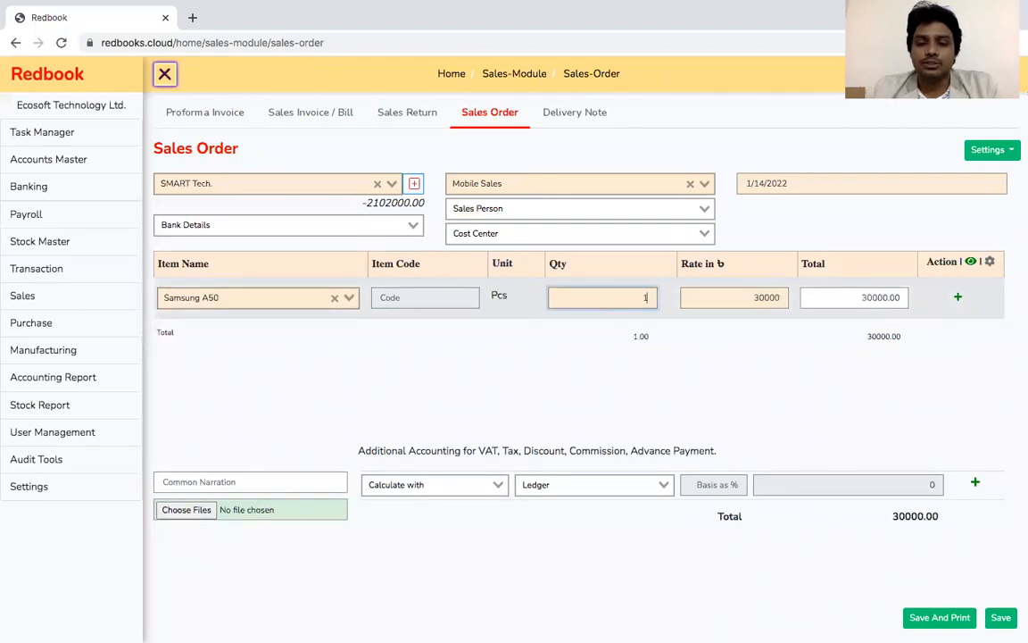
{"action": "key", "text": "BackSpace"}
{"action": "type", "text": "4"}
{"action": "key", "text": "Tab"}
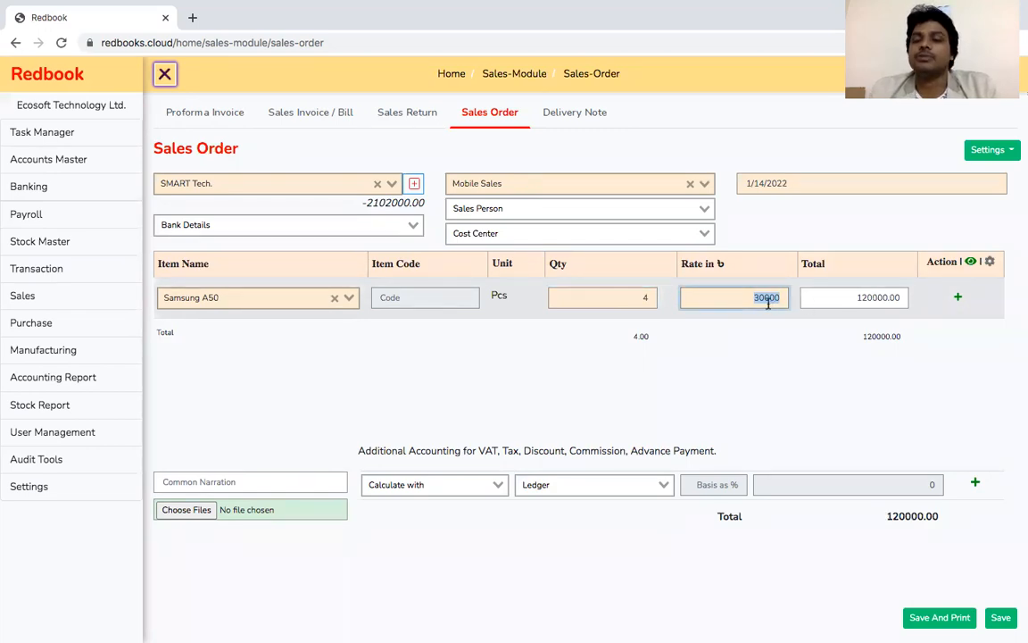
Add a second item line to the order for Samsung A70 with a quantity of 3.
{"action": "left_click", "coordinate": [957, 299]}
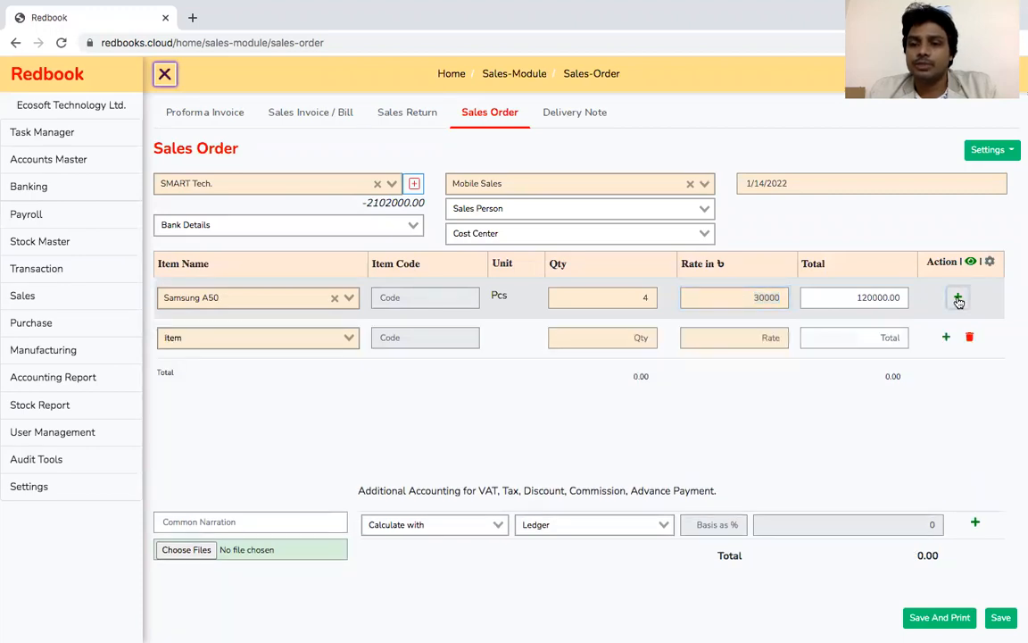
{"action": "left_click", "coordinate": [312, 339]}
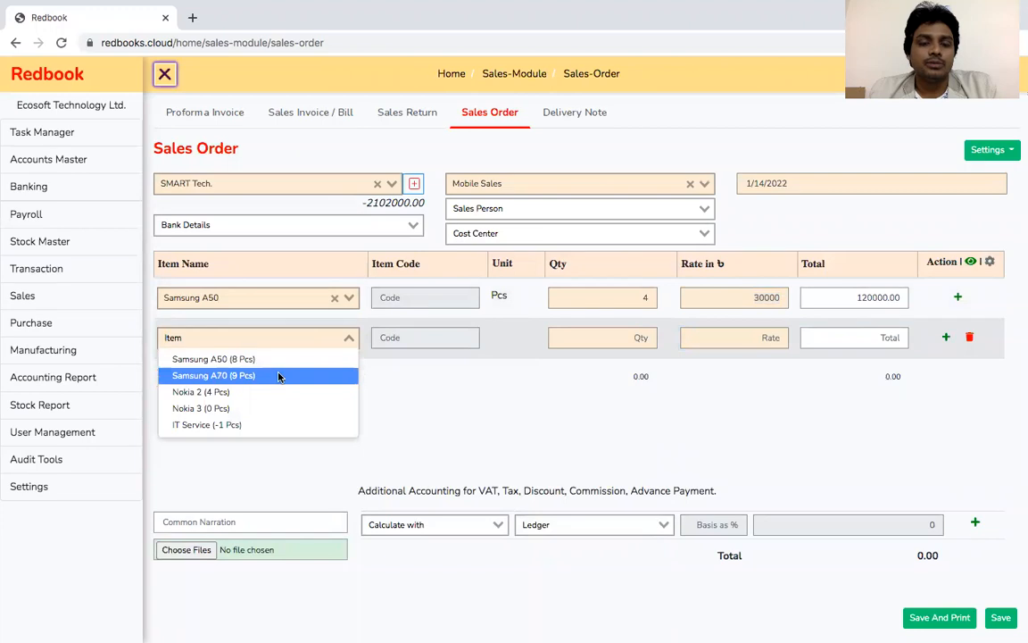
{"action": "left_click", "coordinate": [279, 376]}
{"action": "left_click", "coordinate": [638, 340]}
{"action": "type", "text": "3"}
{"action": "left_click", "coordinate": [737, 359]}
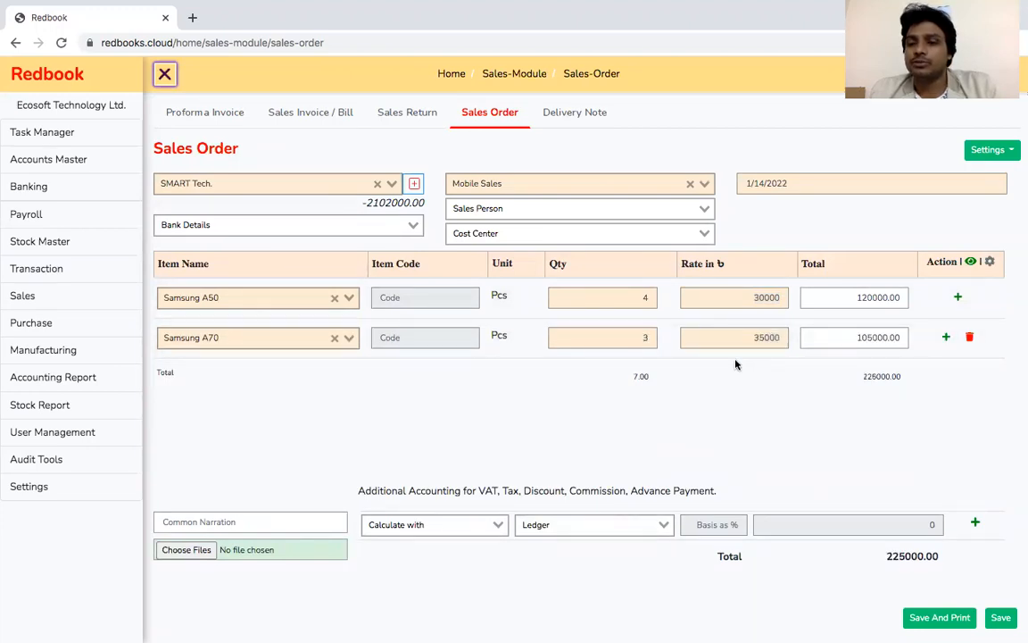
Save and print the sales order, and check the header of the printed document.
{"action": "left_click", "coordinate": [940, 623]}
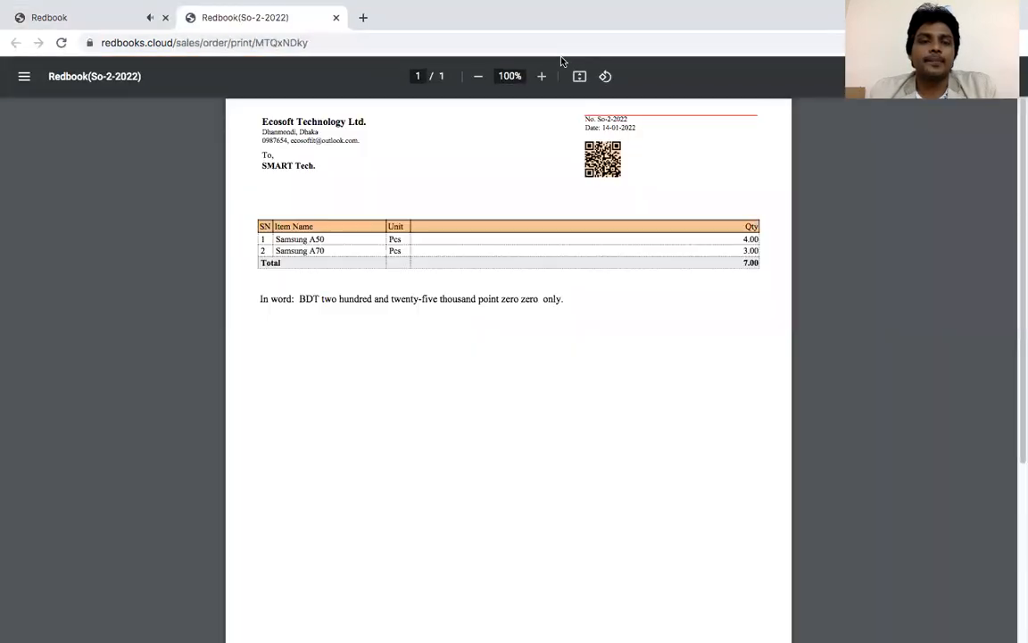
{"action": "left_click_drag", "start_coordinate": [587, 111], "coordinate": [636, 108]}
{"action": "left_click", "coordinate": [598, 108]}
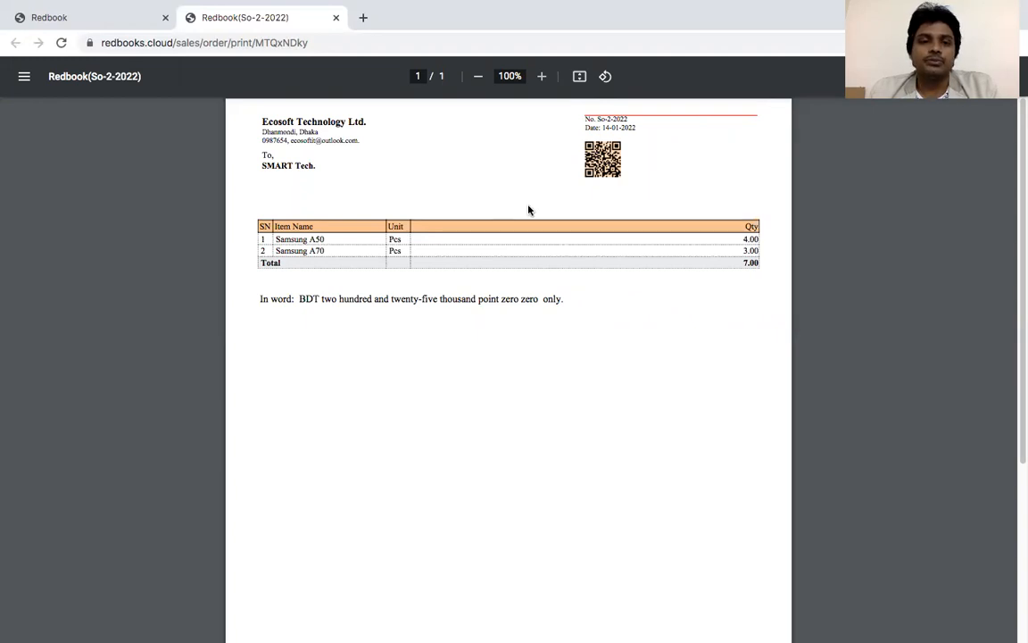
Set the invoice title to SALES ORDER in the sales order print settings, save them, and reload the printed order.
{"action": "left_click", "coordinate": [127, 23]}
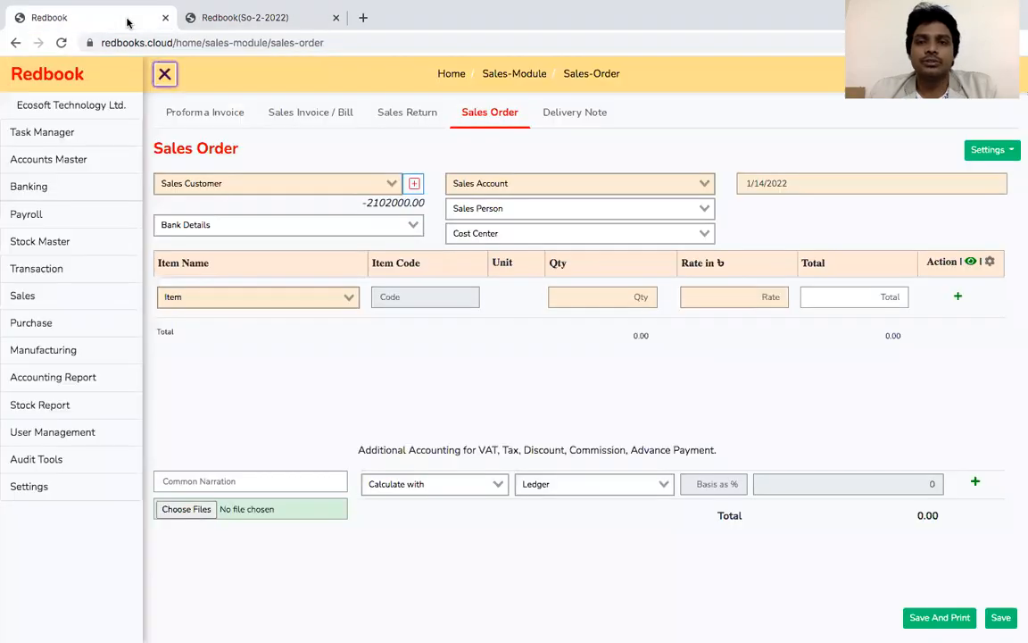
{"action": "left_click", "coordinate": [1010, 154]}
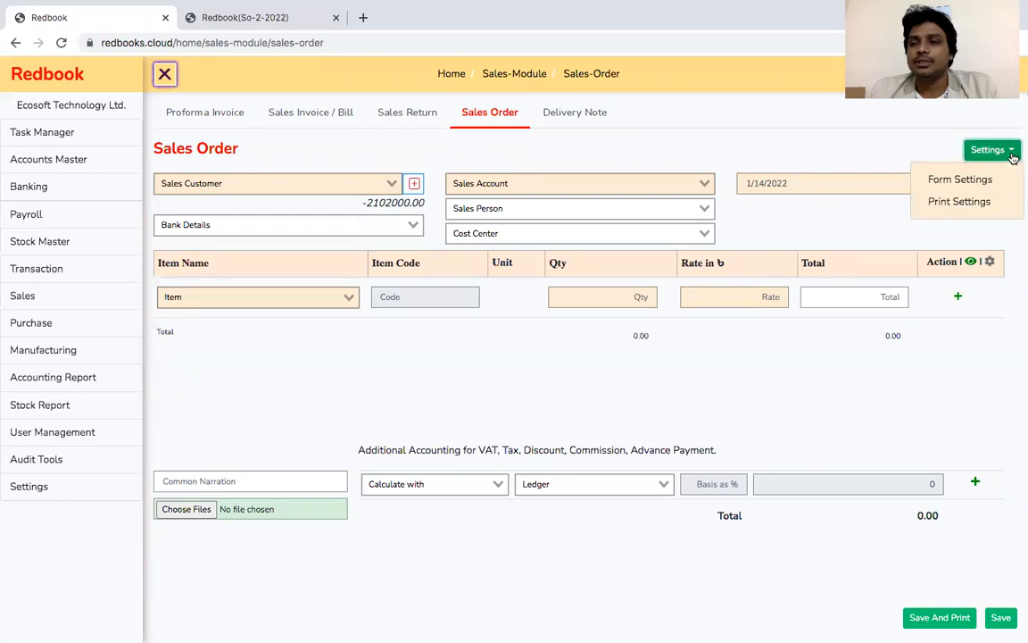
{"action": "left_click", "coordinate": [959, 203]}
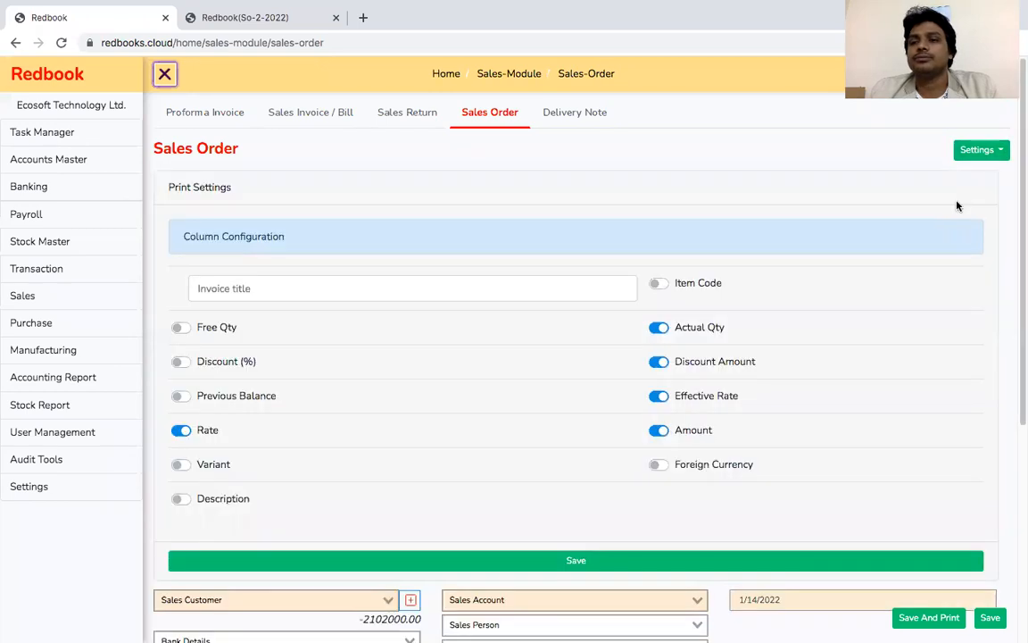
{"action": "left_click", "coordinate": [306, 288]}
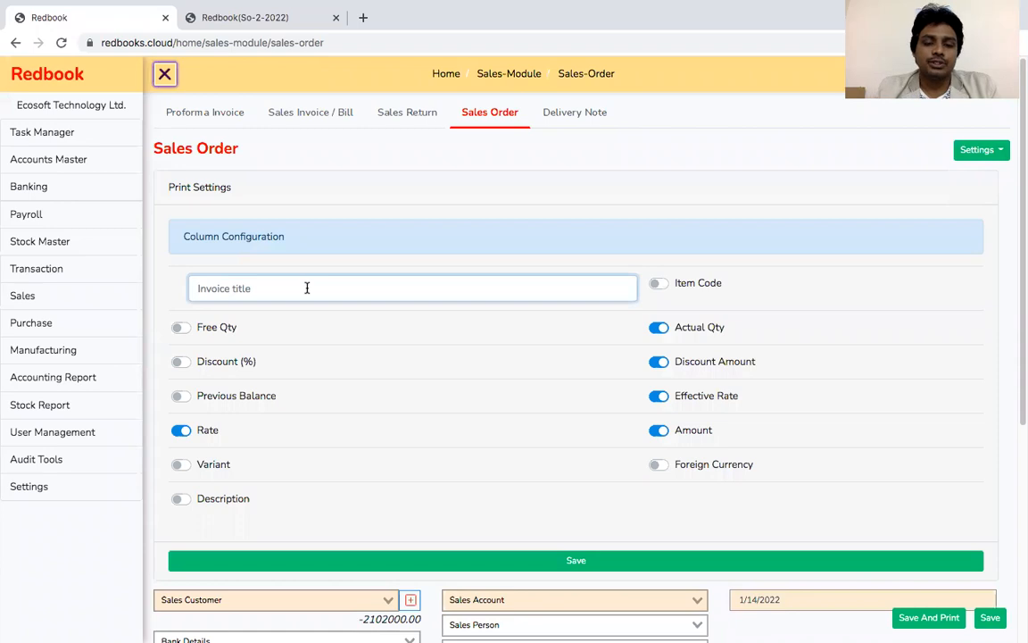
{"action": "type", "text": "Sale"}
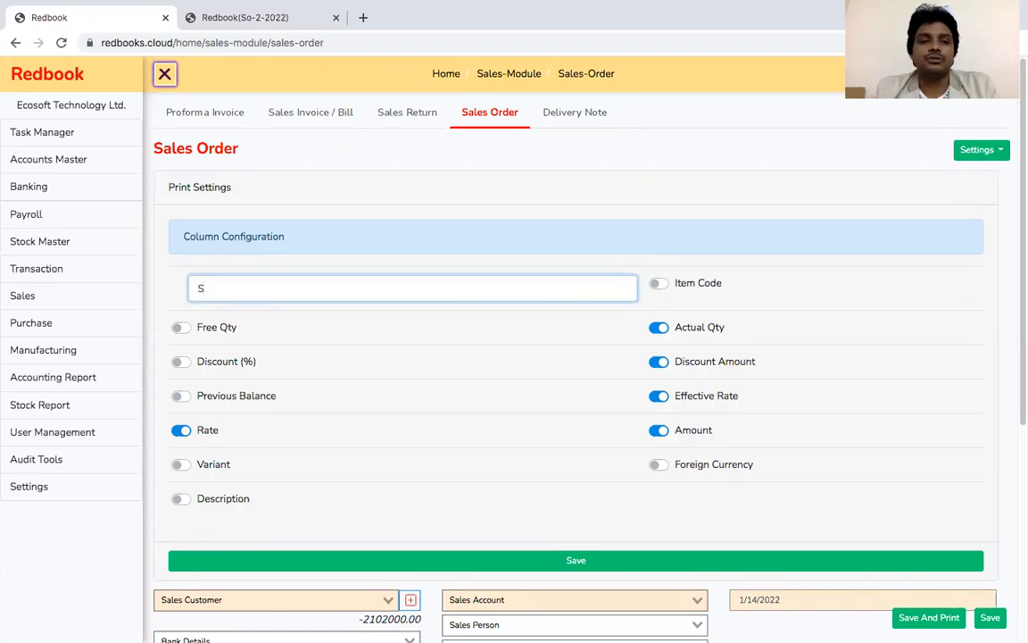
{"action": "type", "text": "LED"}
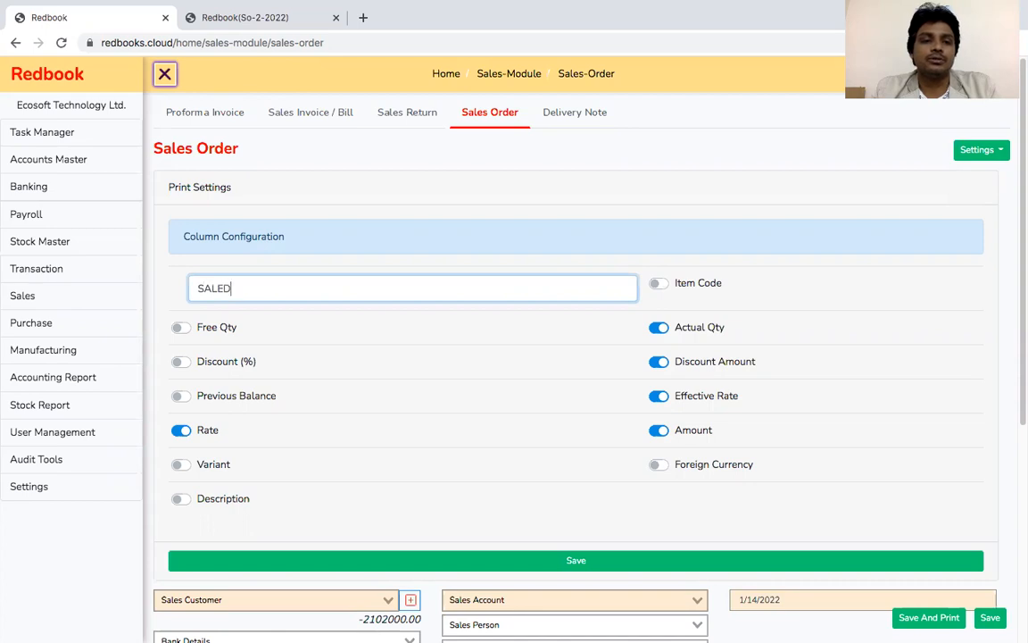
{"action": "key", "text": "BackSpace"}
{"action": "type", "text": "S ORDER"}
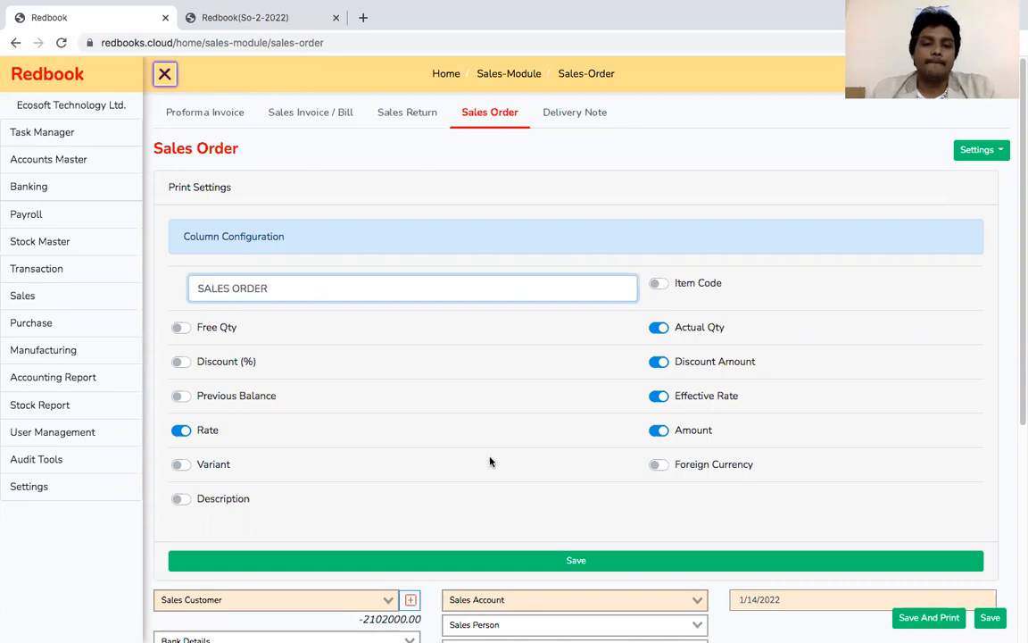
{"action": "left_click", "coordinate": [606, 572]}
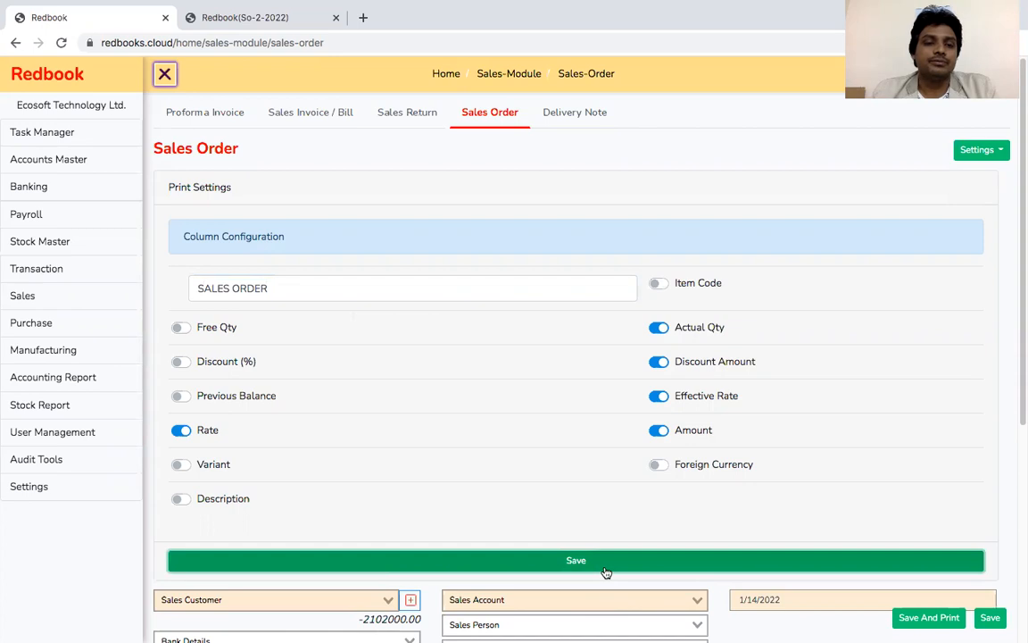
{"action": "left_click", "coordinate": [280, 19]}
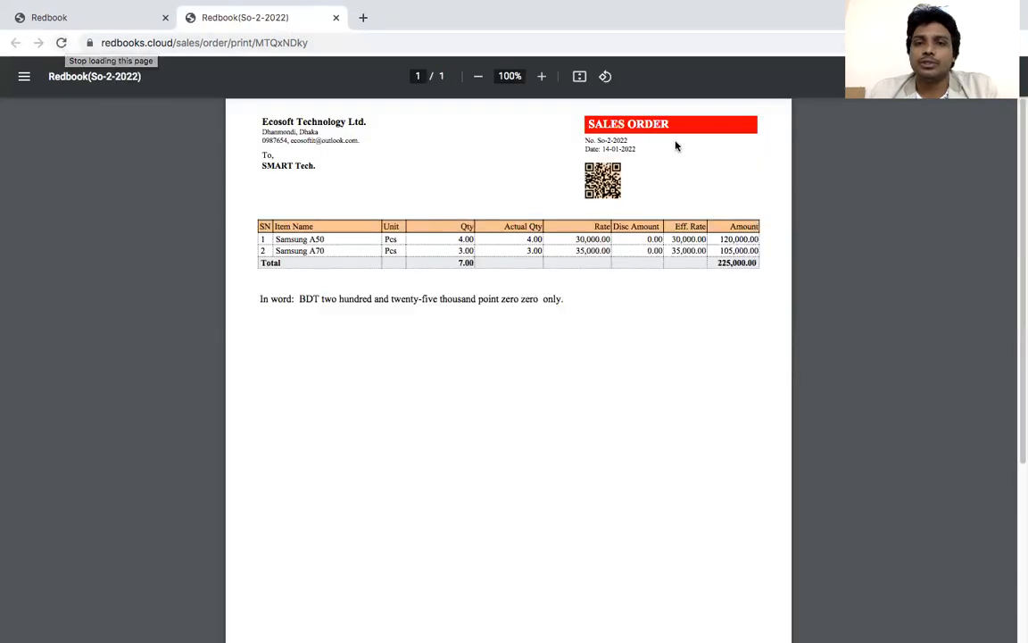
Open the Ledger / Sub-Ledger list in the accounts master and filter it by SMAR.
{"action": "left_click", "coordinate": [119, 25]}
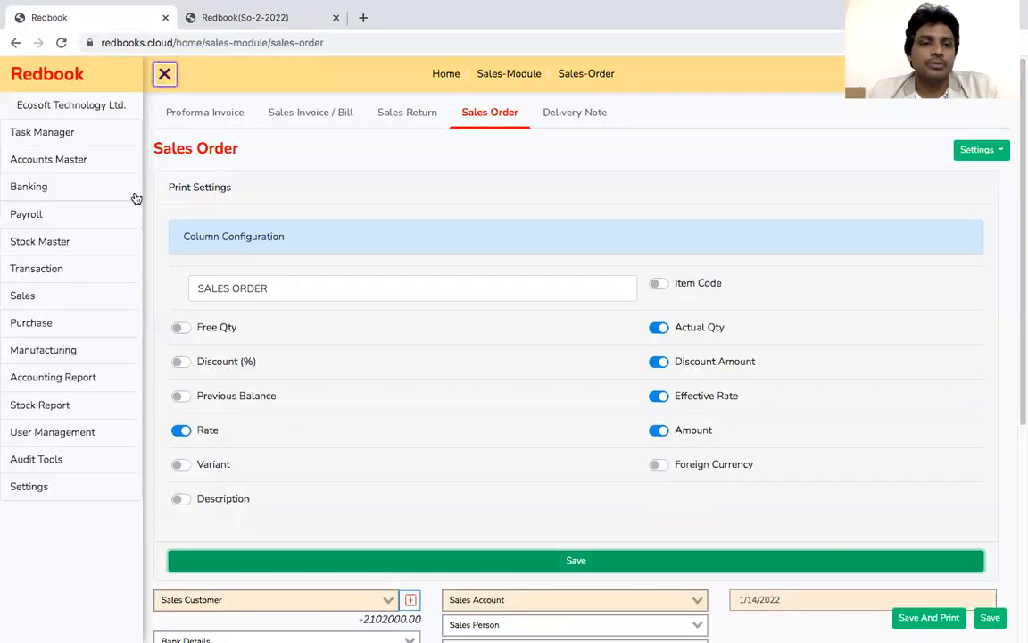
{"action": "left_click", "coordinate": [87, 162]}
{"action": "left_click", "coordinate": [211, 187]}
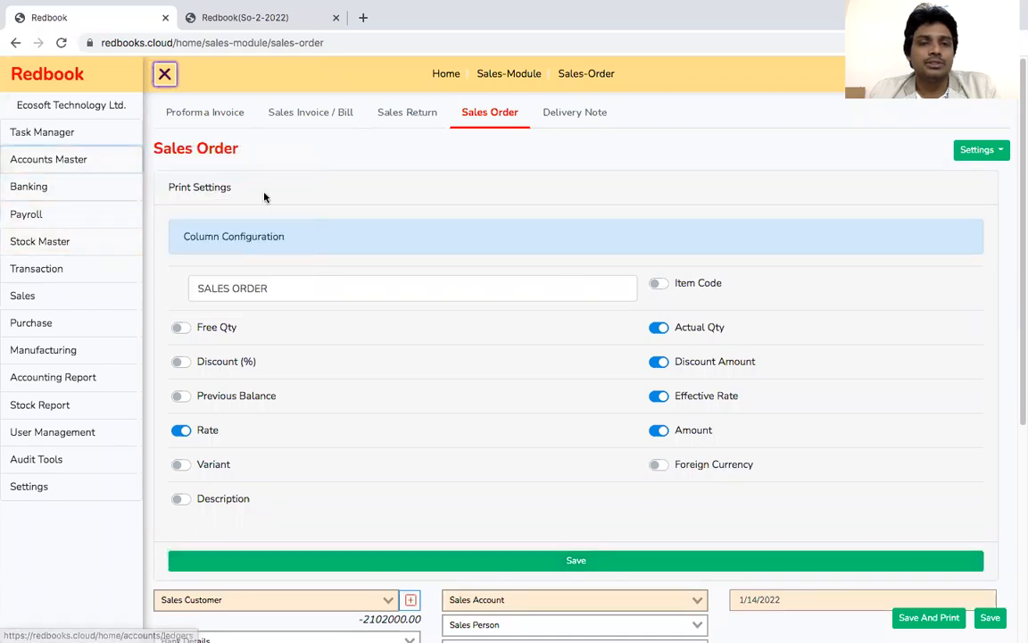
{"action": "left_click", "coordinate": [313, 182]}
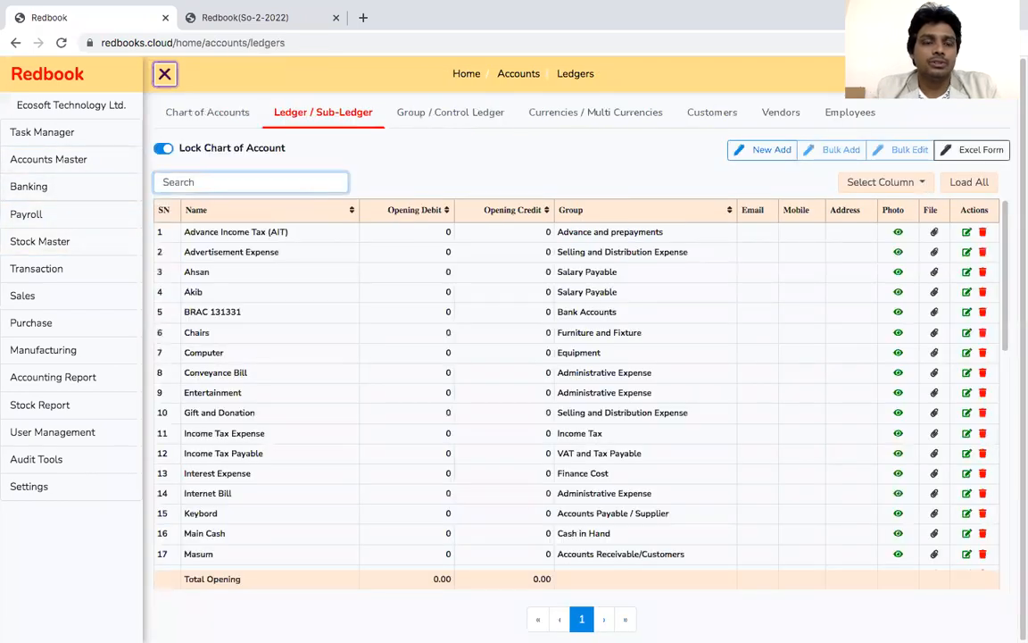
{"action": "type", "text": "SMAR"}
Fill in the address of the SMART Tech. ledger, update the ledger, and return to the printed sales order.
{"action": "left_click", "coordinate": [973, 232]}
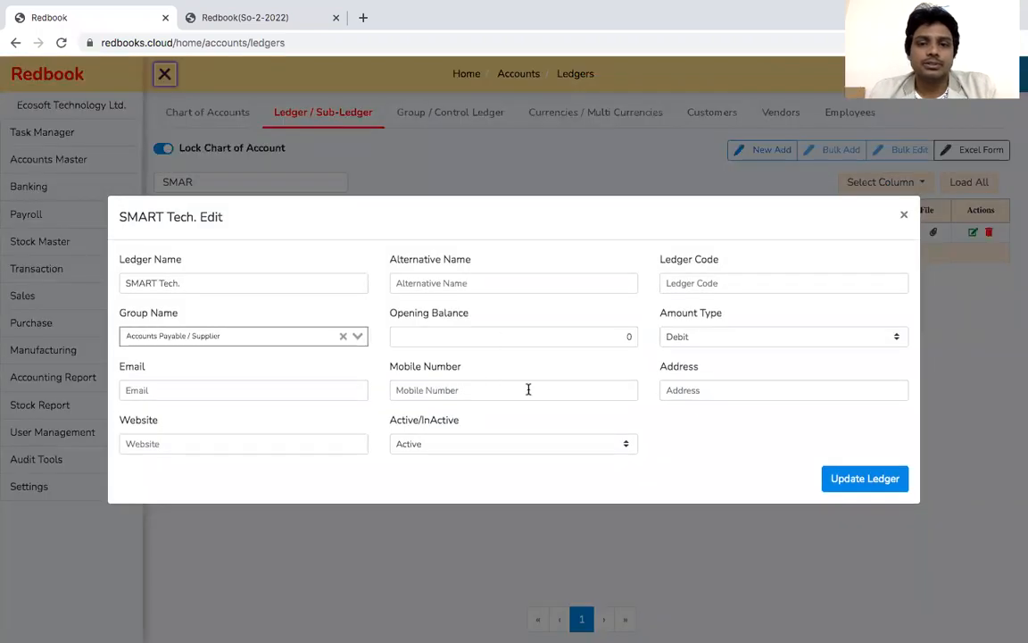
{"action": "left_click", "coordinate": [685, 394]}
{"action": "type", "text": "DHANM"}
{"action": "key", "text": "BackSpace"}
{"action": "key", "text": "BackSpace"}
{"action": "key", "text": "BackSpace"}
{"action": "type", "text": "anondi, Dhaka"}
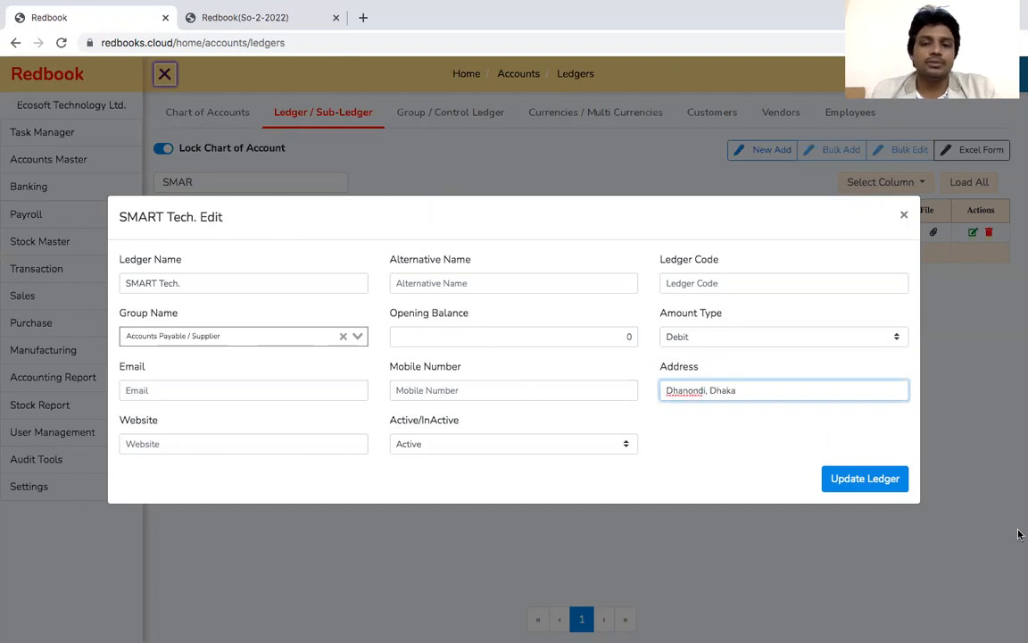
{"action": "left_click", "coordinate": [854, 475]}
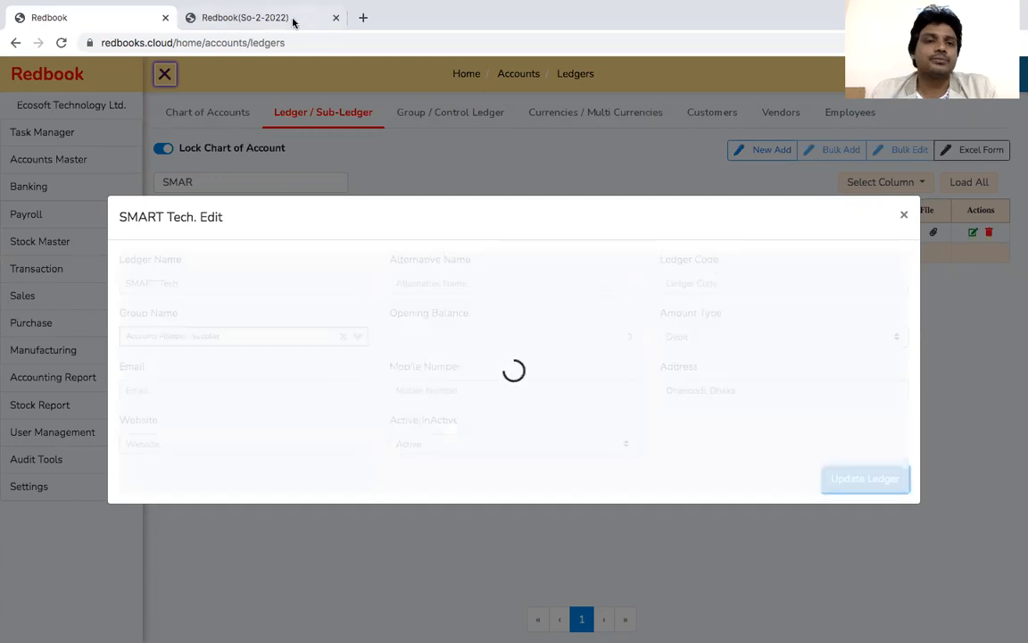
{"action": "left_click", "coordinate": [271, 18]}
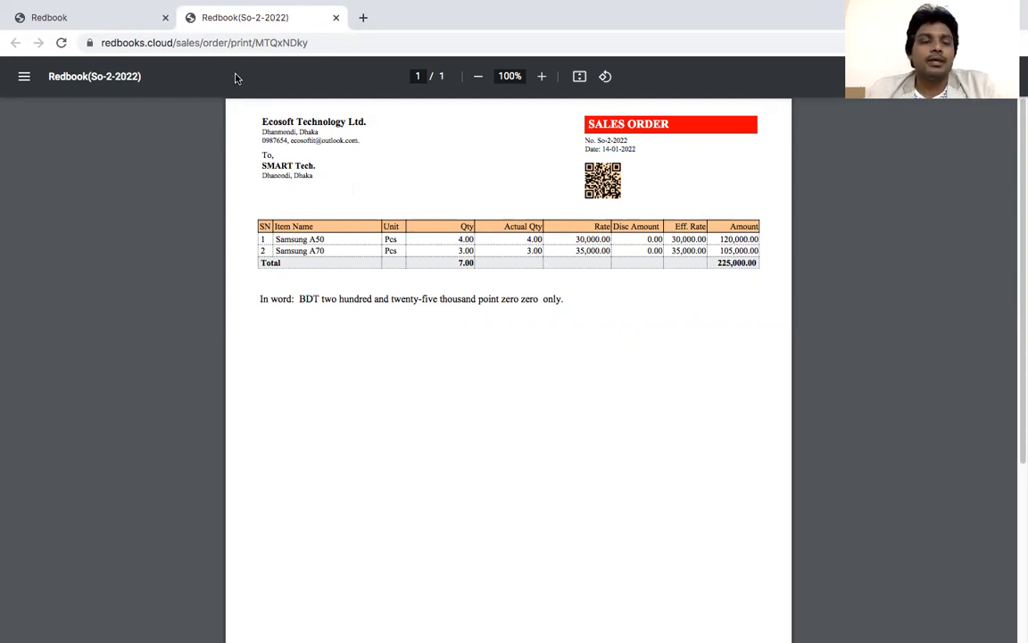
Look through the proforma invoice, sales invoice and sales order forms, and open the Delivery Note form.
{"action": "left_click", "coordinate": [134, 20]}
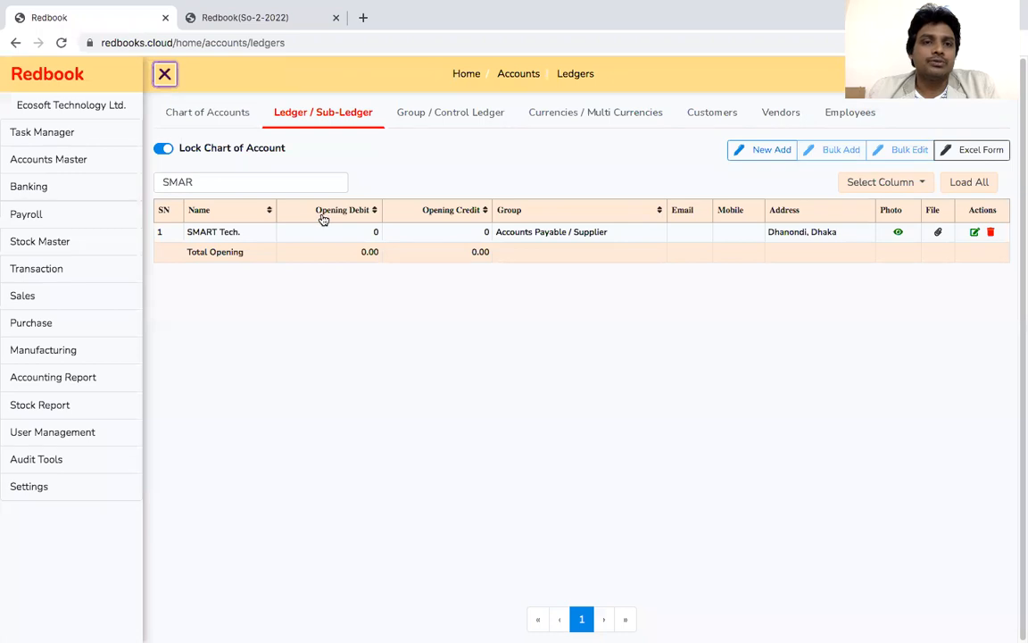
{"action": "mouse_move", "coordinate": [57, 301]}
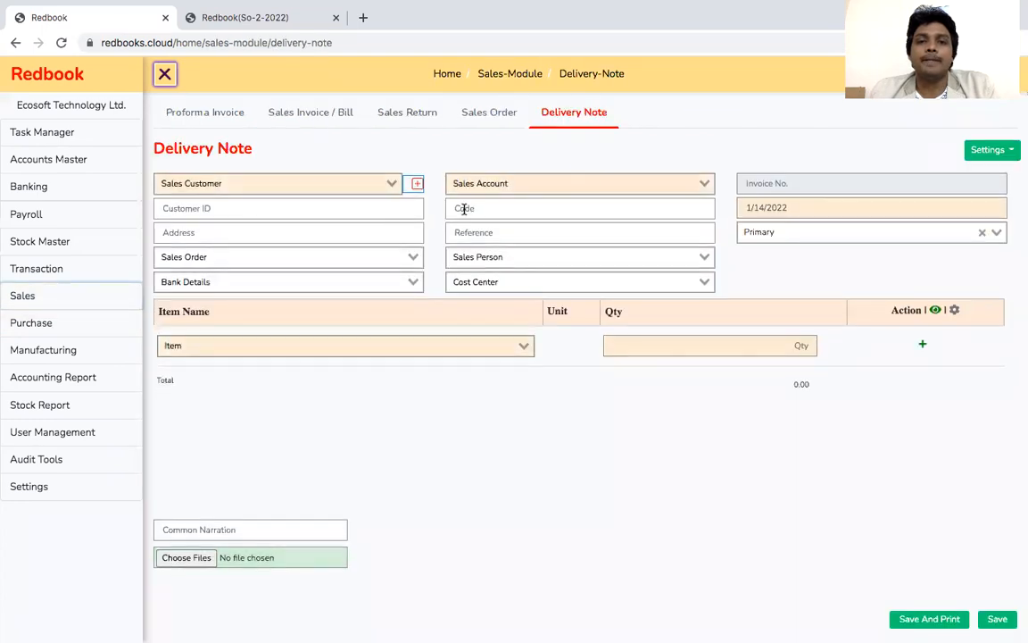
{"action": "left_click", "coordinate": [238, 119]}
{"action": "left_click", "coordinate": [314, 120]}
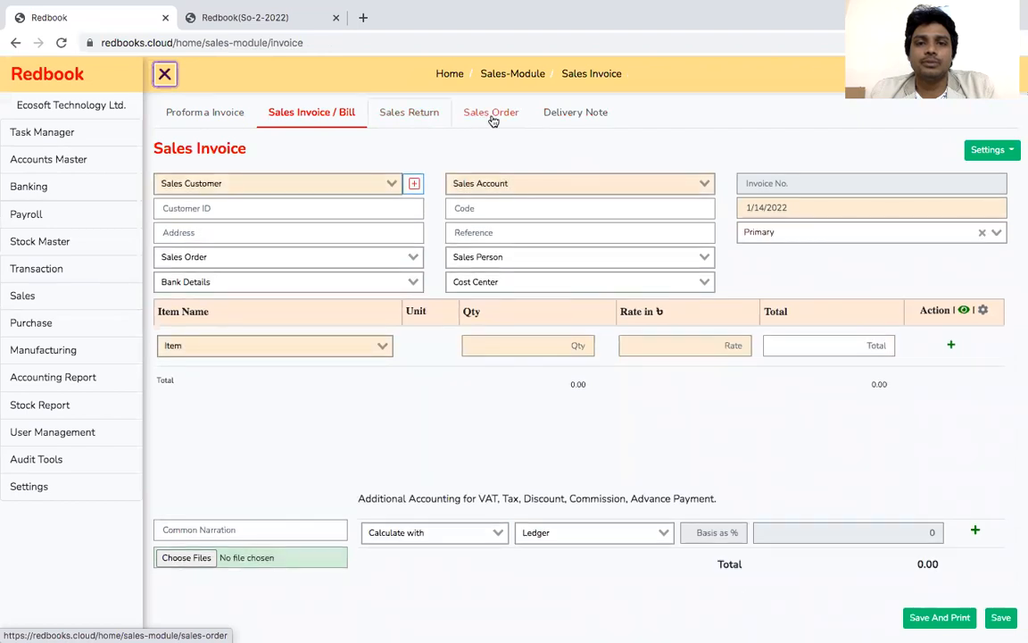
{"action": "left_click", "coordinate": [475, 114]}
{"action": "left_click", "coordinate": [564, 121]}
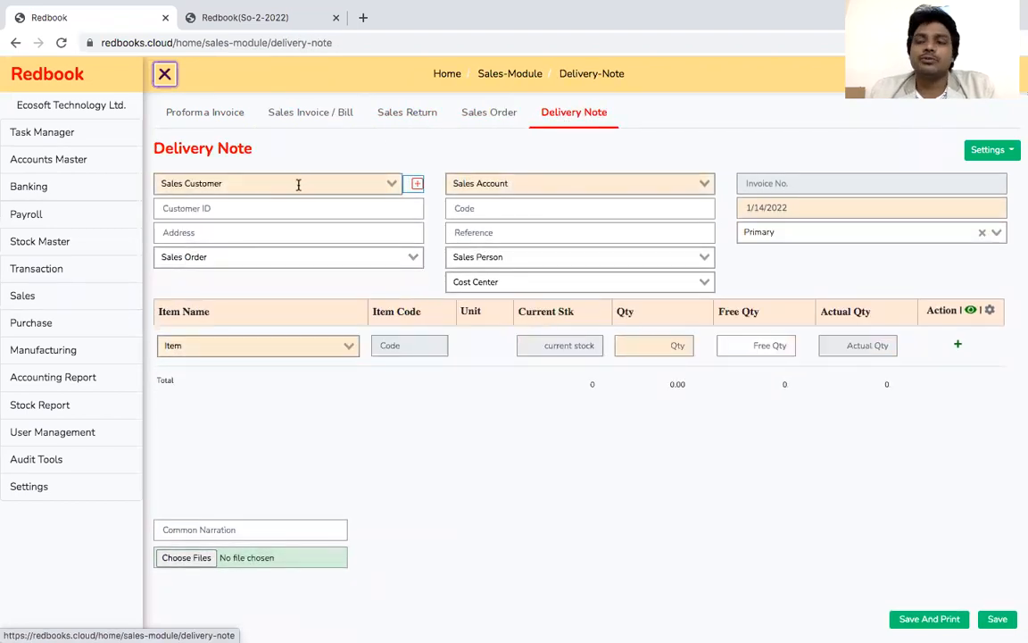
Create a delivery note from sales order So-2-2022 with Mobile Sales as the sales account, then save and print it.
{"action": "left_click", "coordinate": [252, 257]}
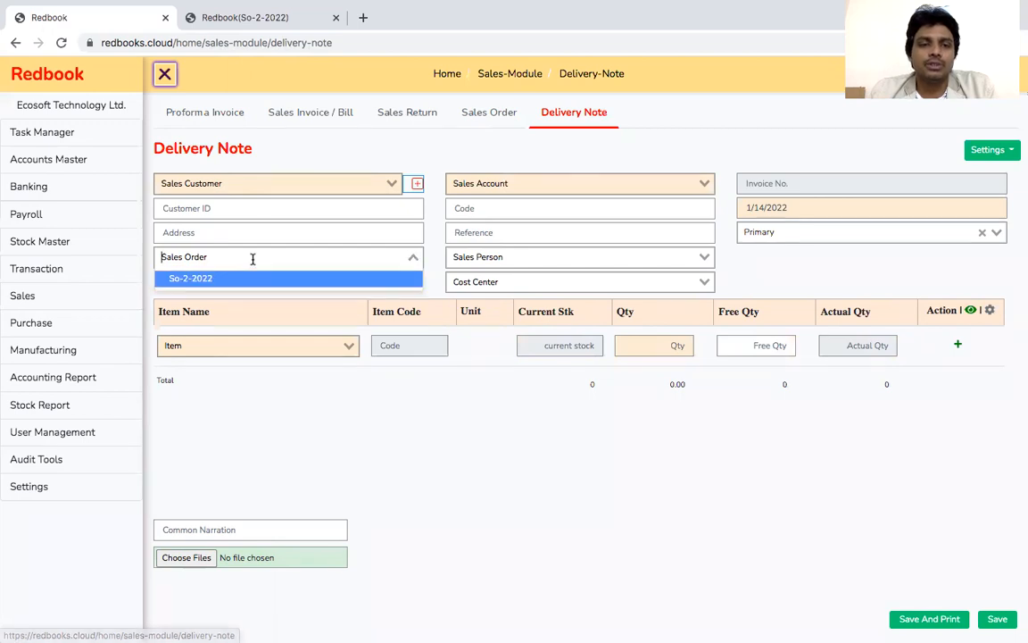
{"action": "left_click", "coordinate": [184, 279]}
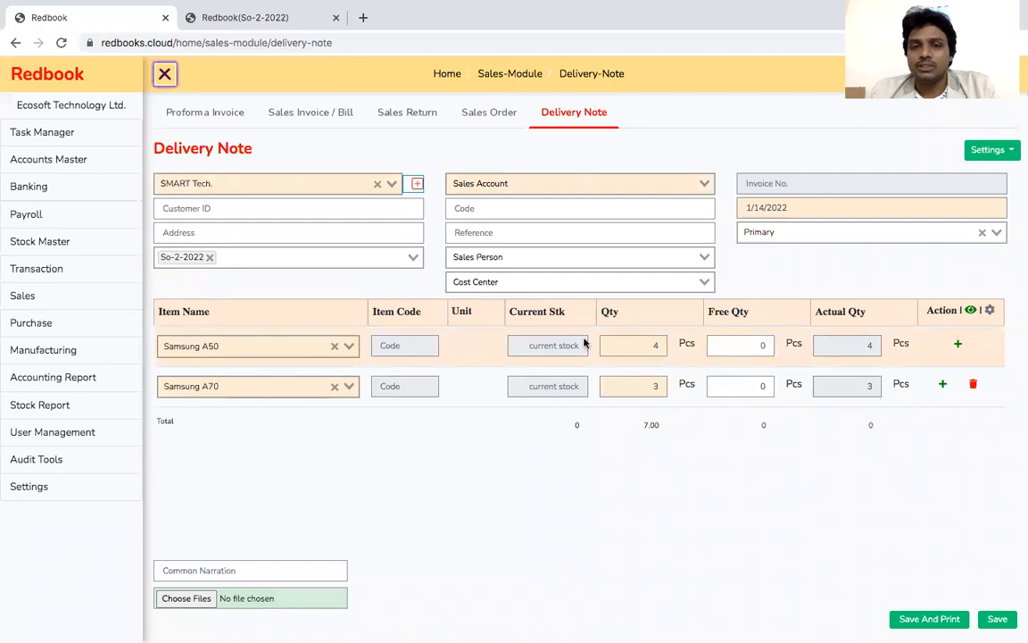
{"action": "left_click", "coordinate": [511, 181]}
{"action": "left_click", "coordinate": [507, 205]}
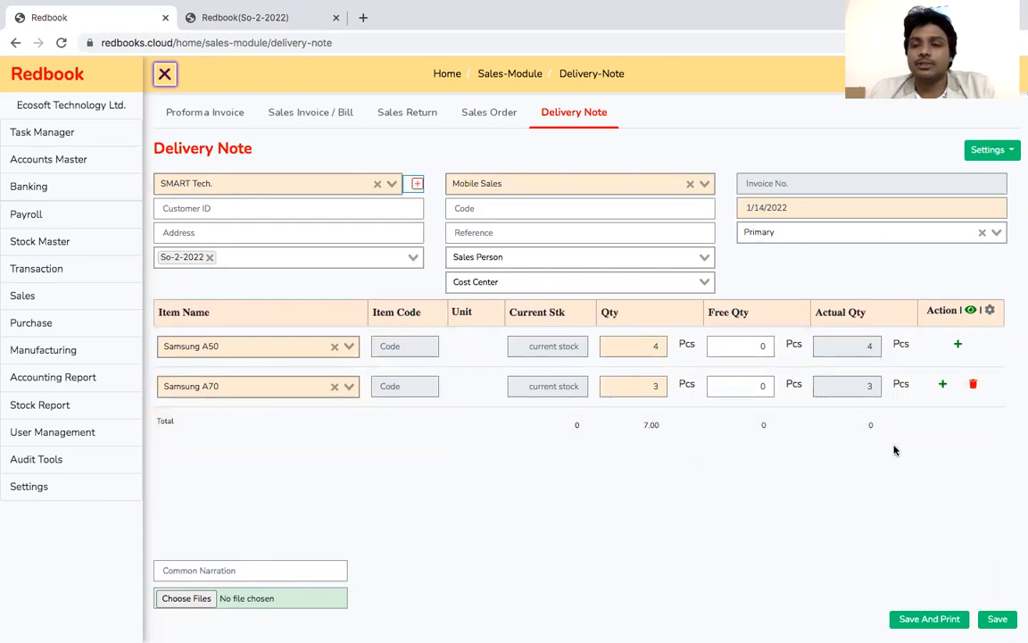
{"action": "left_click", "coordinate": [925, 625]}
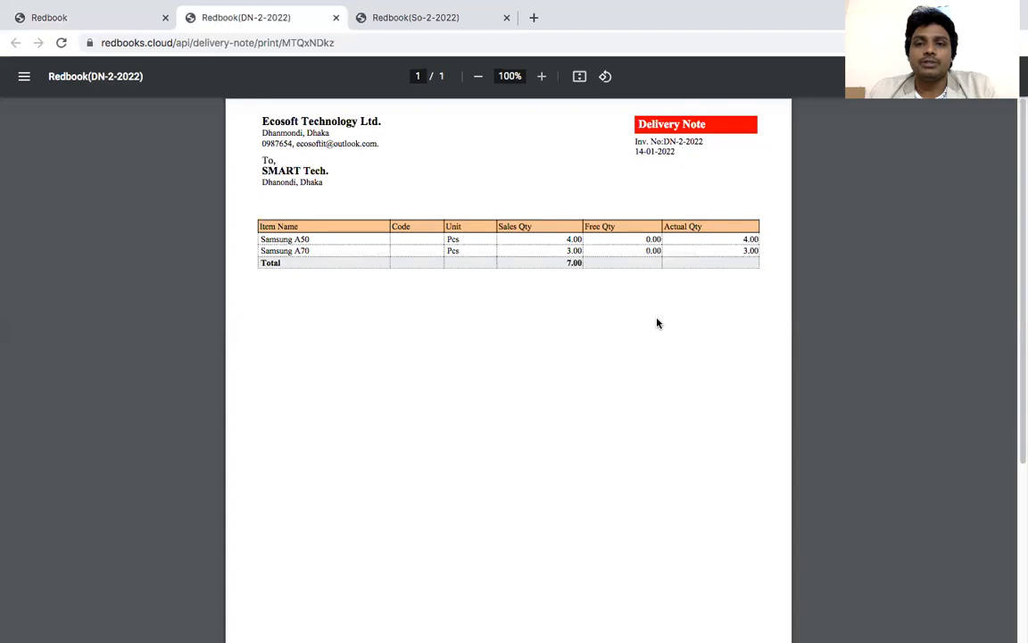
{"action": "mouse_move", "coordinate": [1017, 303]}
{"action": "left_mouse_down"}
{"action": "mouse_move", "coordinate": [1018, 522]}
{"action": "mouse_move", "coordinate": [1016, 248]}
{"action": "left_mouse_up"}
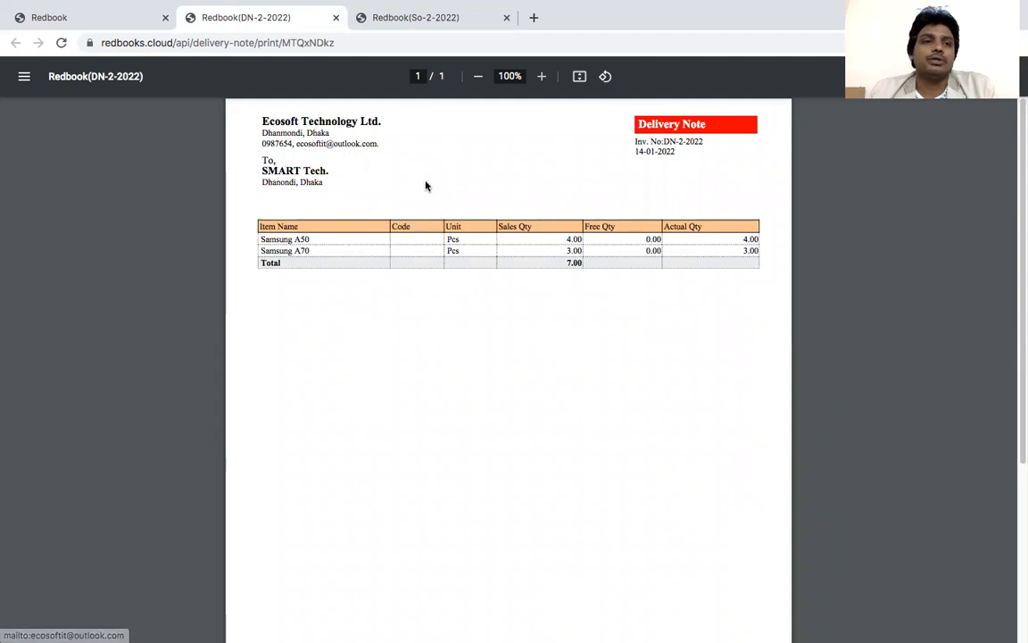
Return to the Redbook sales module, open the Sales Invoice form and view the delivery notes available for it.
{"action": "left_click", "coordinate": [69, 23]}
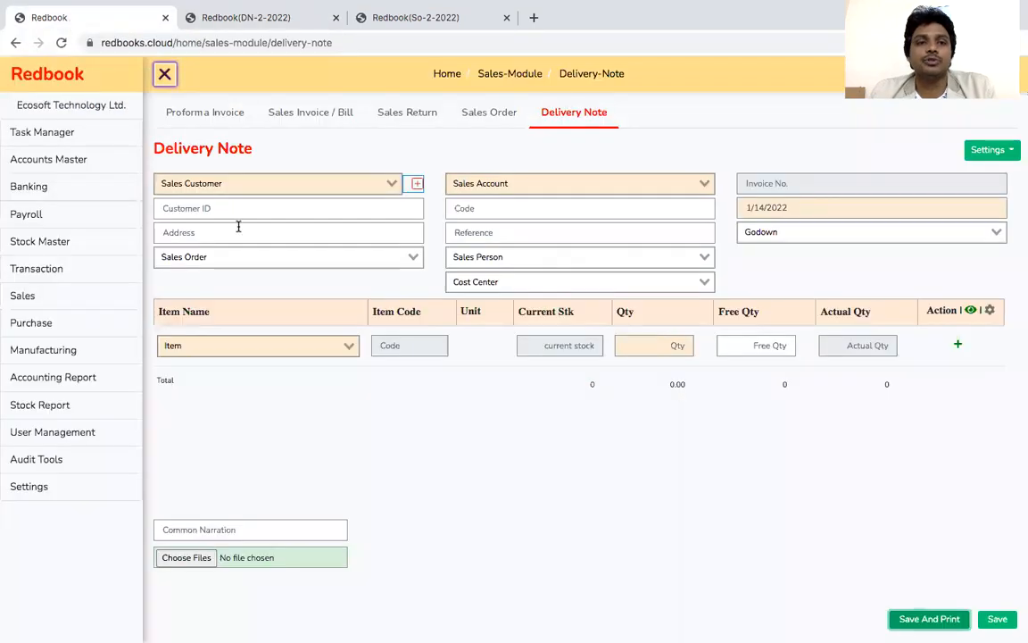
{"action": "left_click", "coordinate": [323, 123]}
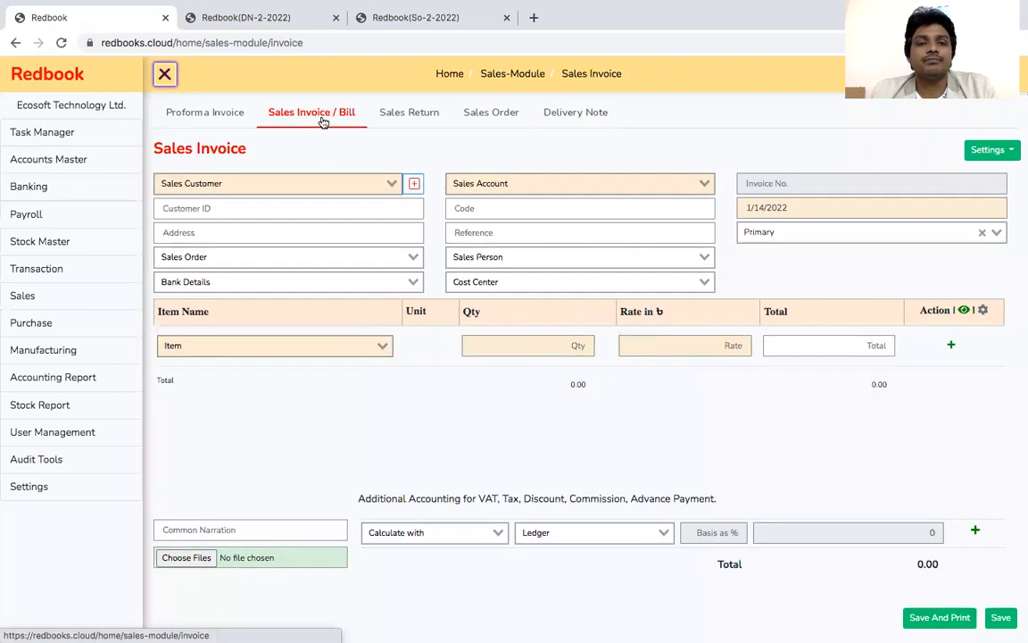
{"action": "left_click", "coordinate": [214, 234]}
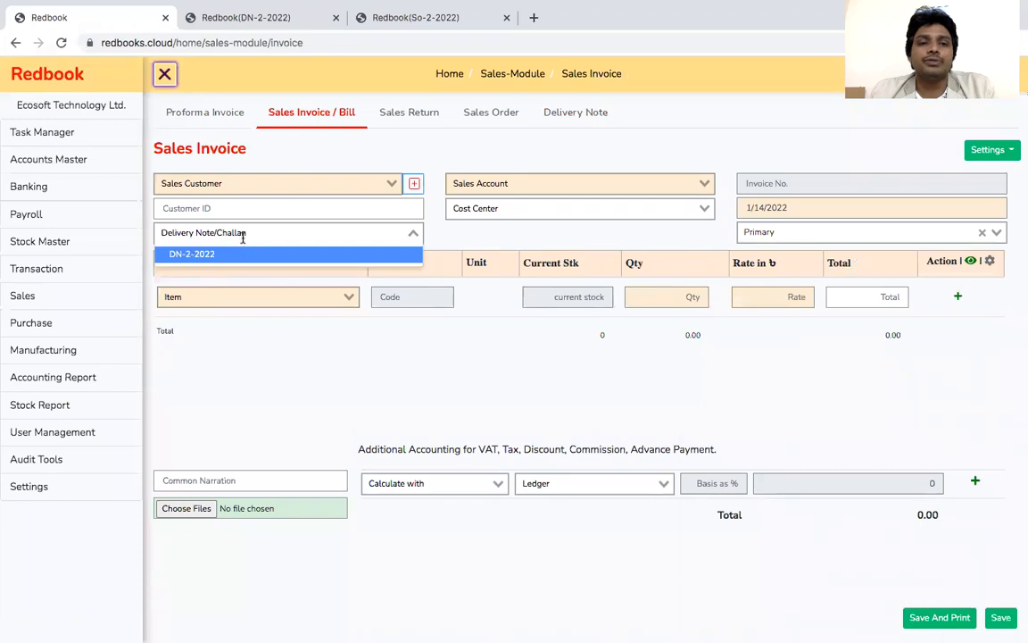
{"action": "left_click", "coordinate": [333, 159]}
Open the sales invoice form settings, switch the Delivery Note/Challan option off and on again, and close the settings.
{"action": "left_click", "coordinate": [1008, 152]}
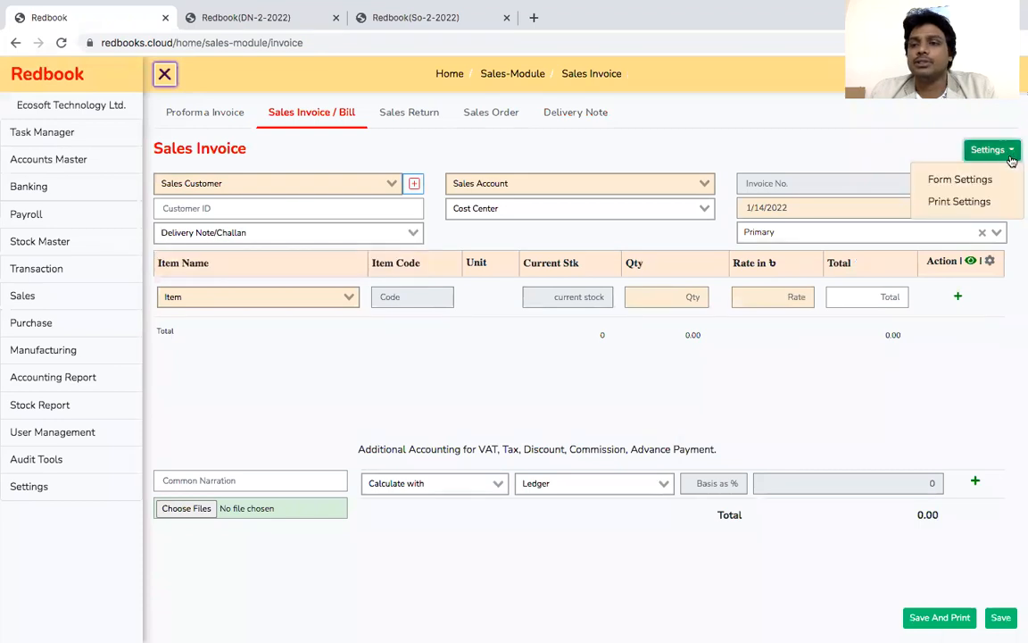
{"action": "left_click", "coordinate": [960, 182]}
{"action": "left_click", "coordinate": [347, 388]}
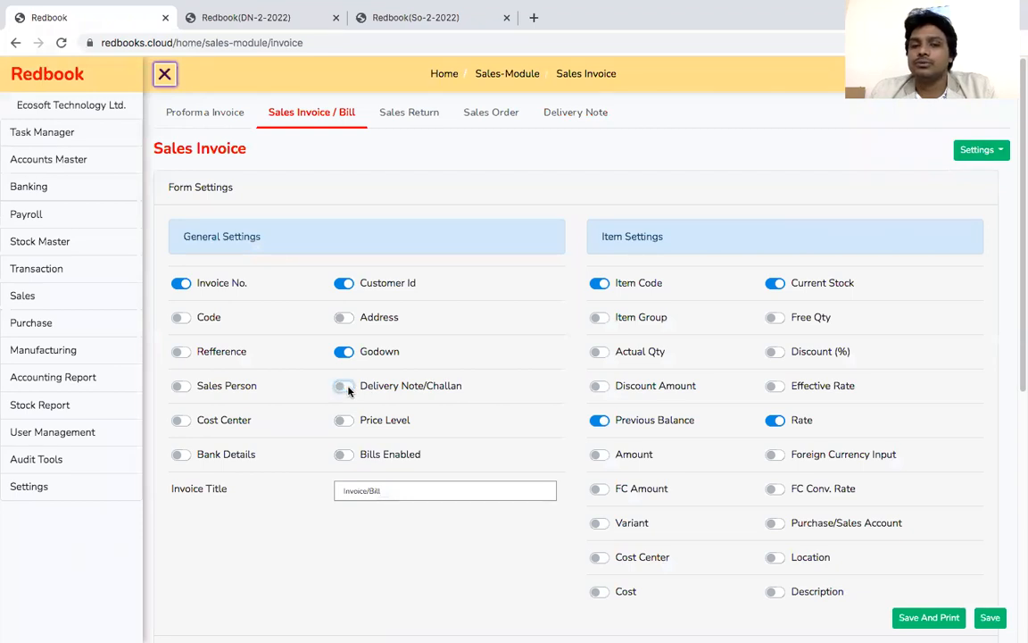
{"action": "left_click", "coordinate": [347, 388]}
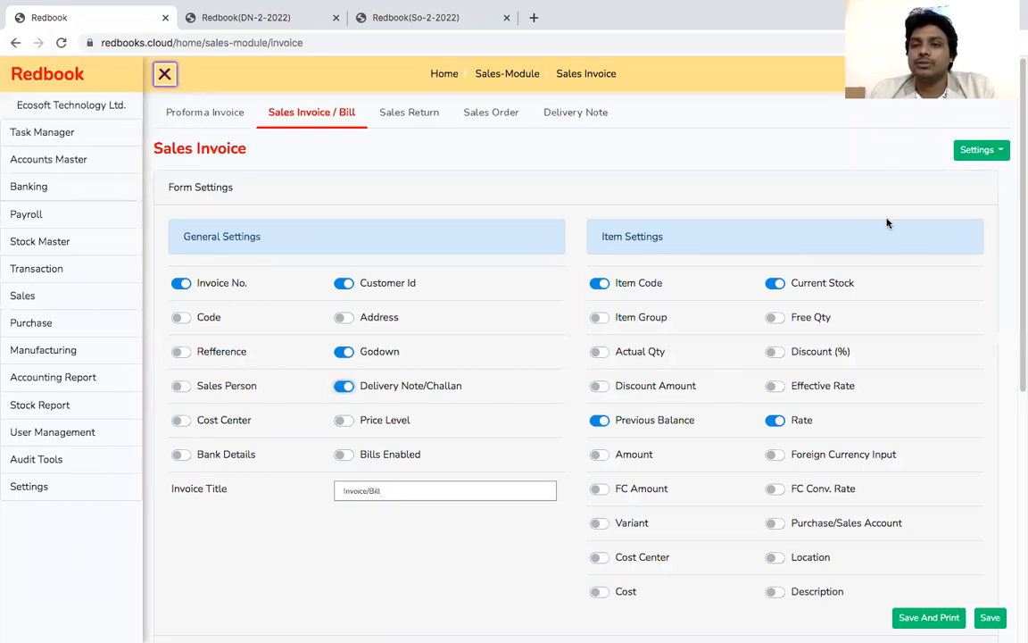
{"action": "left_click", "coordinate": [980, 150]}
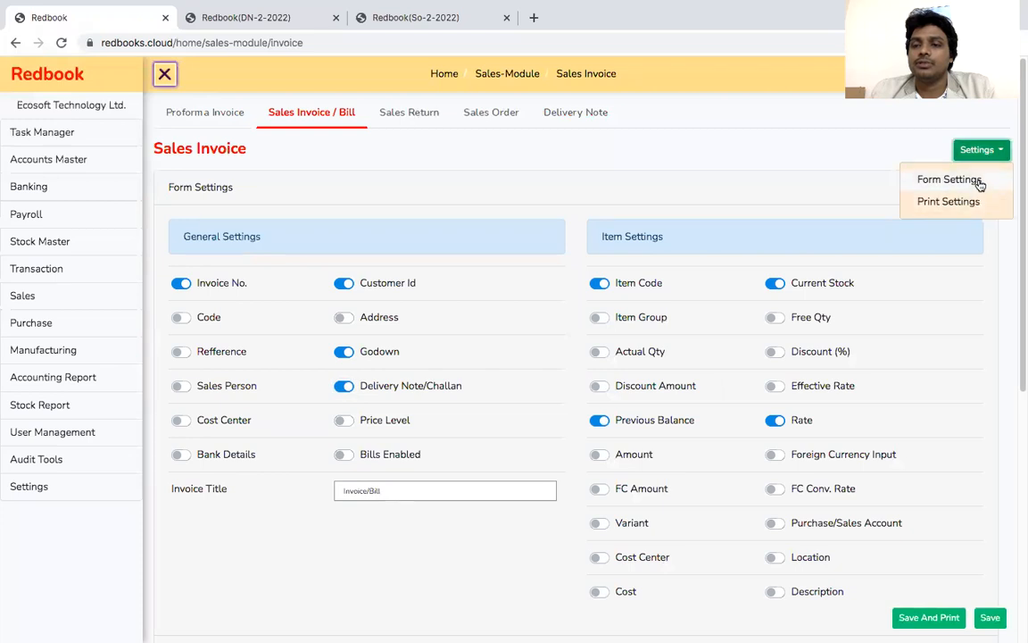
{"action": "left_click", "coordinate": [979, 183]}
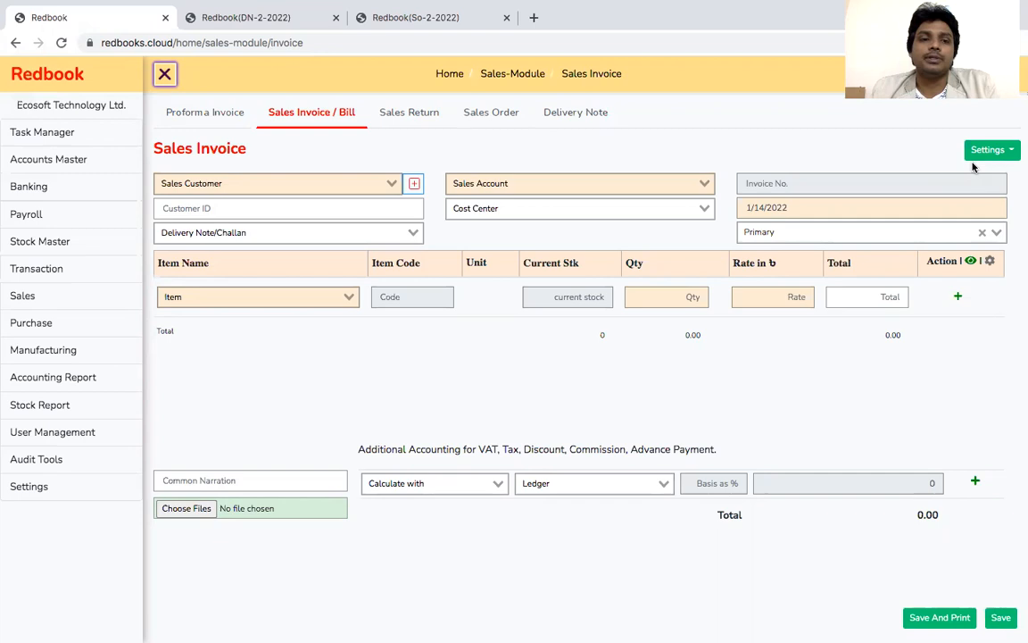
Create a sales invoice from delivery note DN-2-2022 with Mobile Sales as the sales account, then save and print it.
{"action": "left_click", "coordinate": [321, 230]}
{"action": "left_click", "coordinate": [275, 255]}
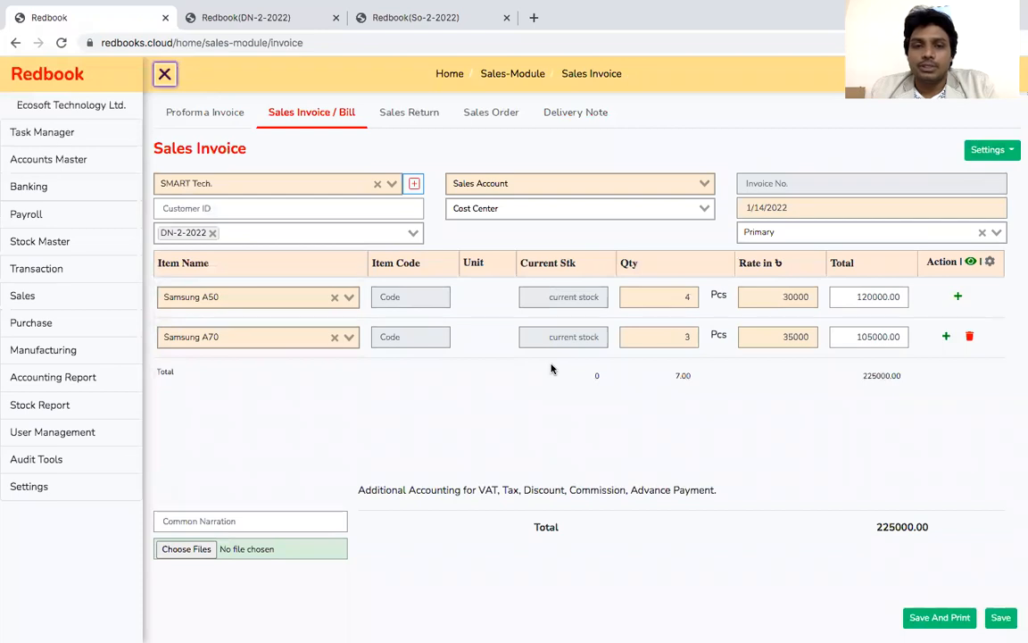
{"action": "left_click", "coordinate": [563, 181]}
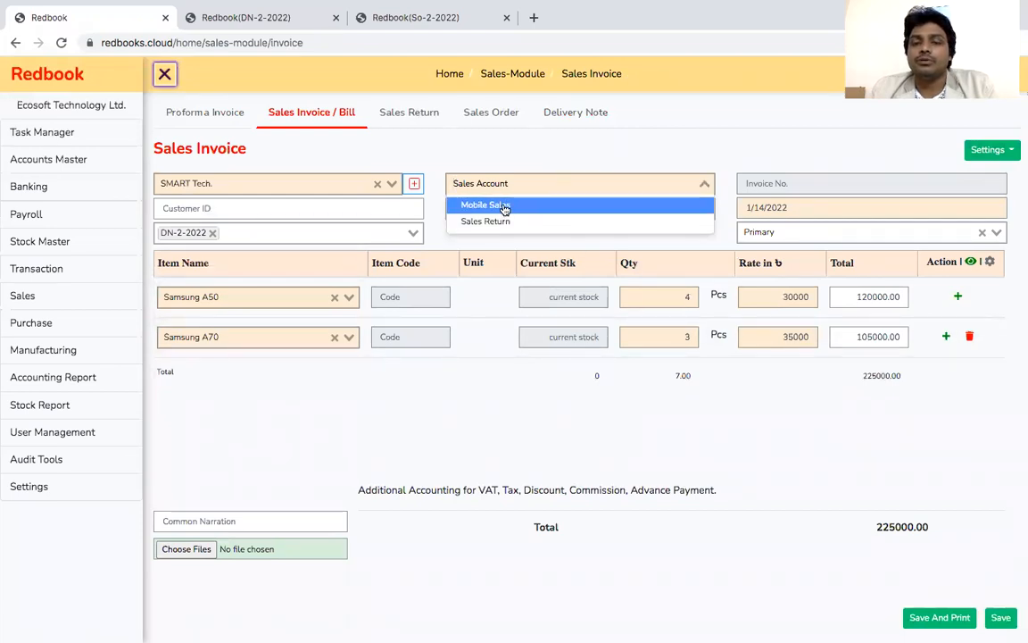
{"action": "left_click", "coordinate": [505, 207]}
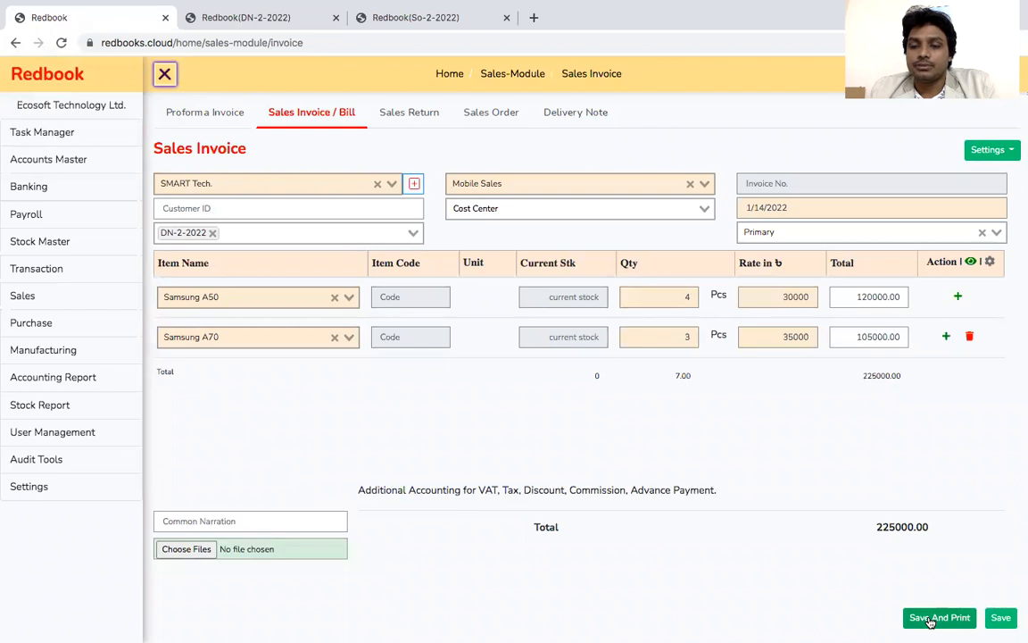
{"action": "left_click", "coordinate": [930, 618]}
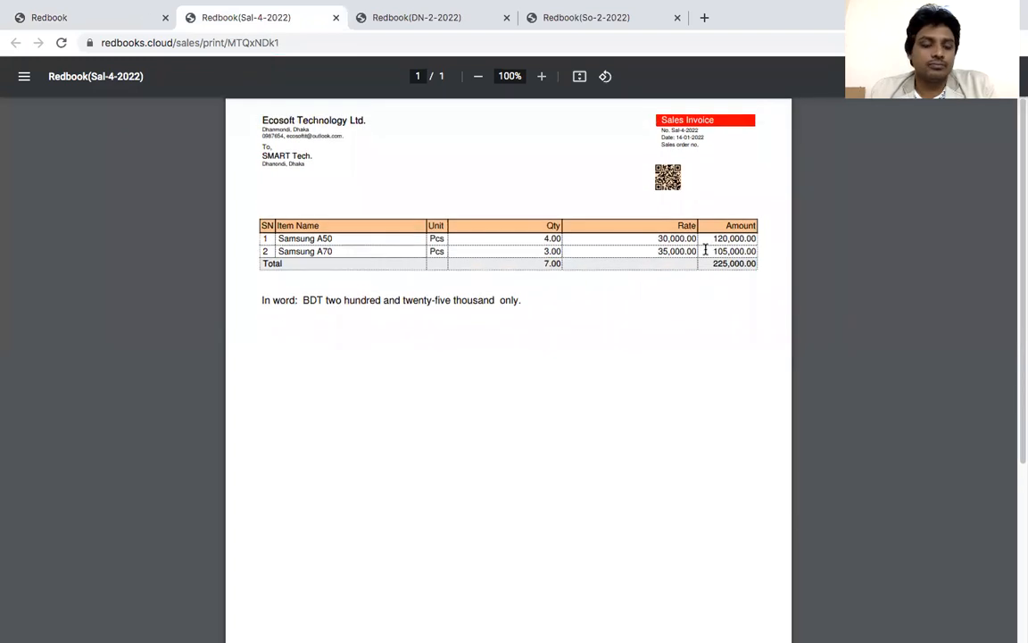
Examine the printed sales invoice, including its header, item lines, total and amount in words.
{"action": "scroll", "coordinate": [705, 249], "scroll_direction": "down", "scroll_amount": 5}
{"action": "scroll", "coordinate": [705, 249], "scroll_direction": "up", "scroll_amount": 5}
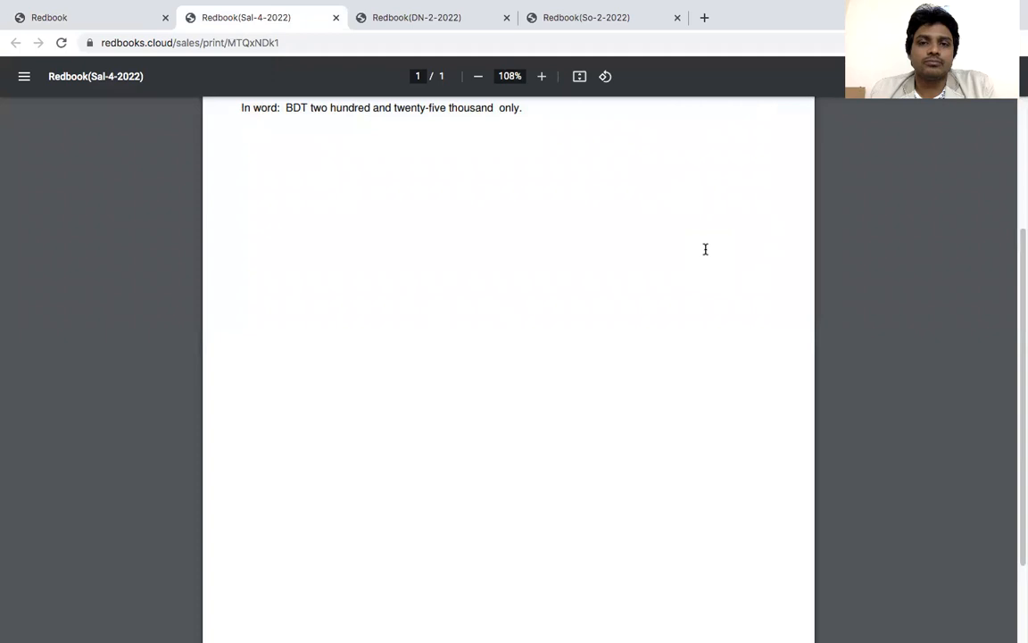
{"action": "scroll", "coordinate": [705, 249], "scroll_direction": "up", "scroll_amount": 3}
{"action": "scroll", "coordinate": [705, 249], "scroll_direction": "down", "scroll_amount": 1}
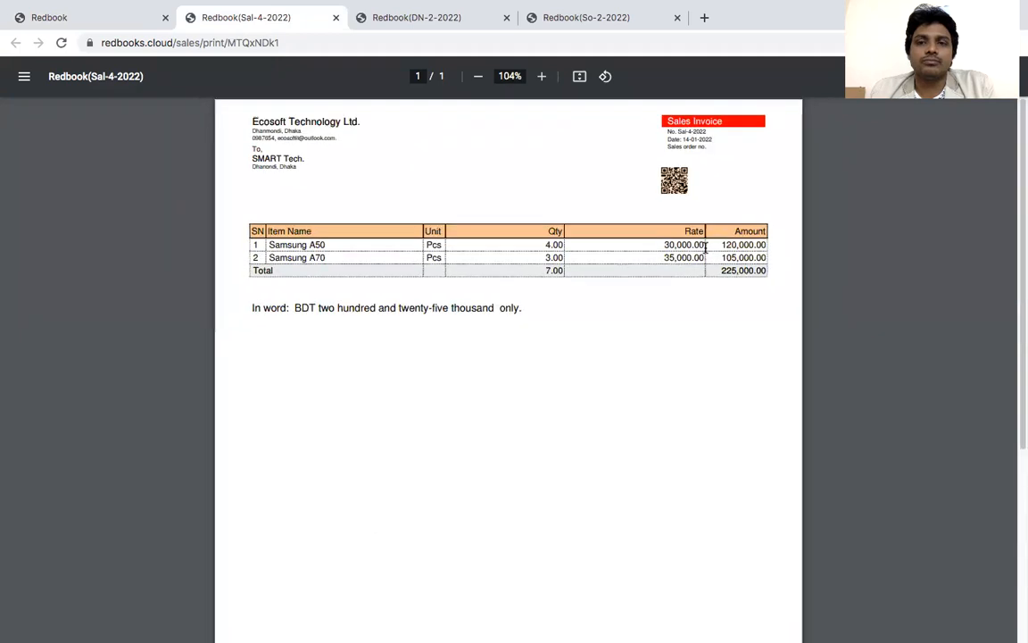
{"action": "scroll", "coordinate": [705, 249], "scroll_direction": "up", "scroll_amount": 3}
{"action": "scroll", "coordinate": [705, 249], "scroll_direction": "down", "scroll_amount": 1}
{"action": "scroll", "coordinate": [705, 249], "scroll_direction": "up", "scroll_amount": 1}
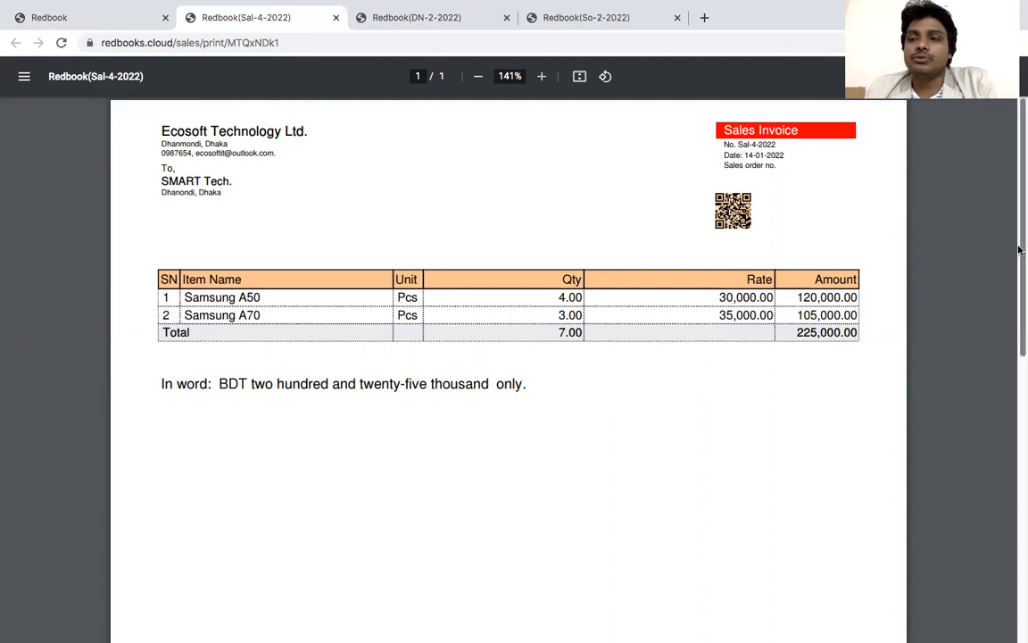
{"action": "mouse_move", "coordinate": [1020, 254]}
{"action": "left_mouse_down"}
{"action": "mouse_move", "coordinate": [1017, 543]}
{"action": "mouse_move", "coordinate": [1020, 223]}
{"action": "left_mouse_up"}
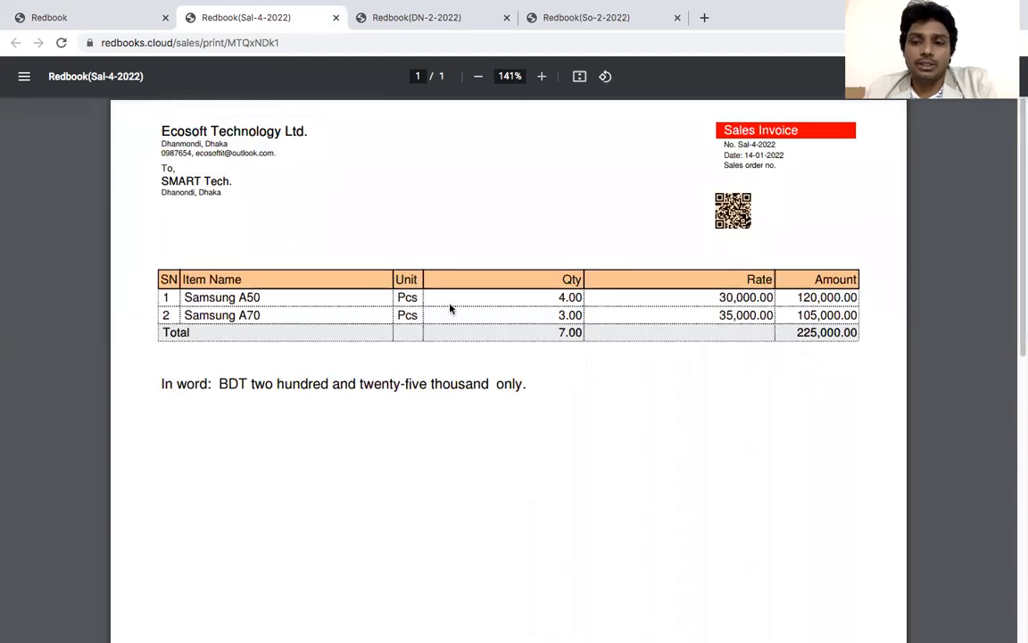
Return to the Sales Invoice form, review its general and item form settings, and close them.
{"action": "left_click", "coordinate": [116, 22]}
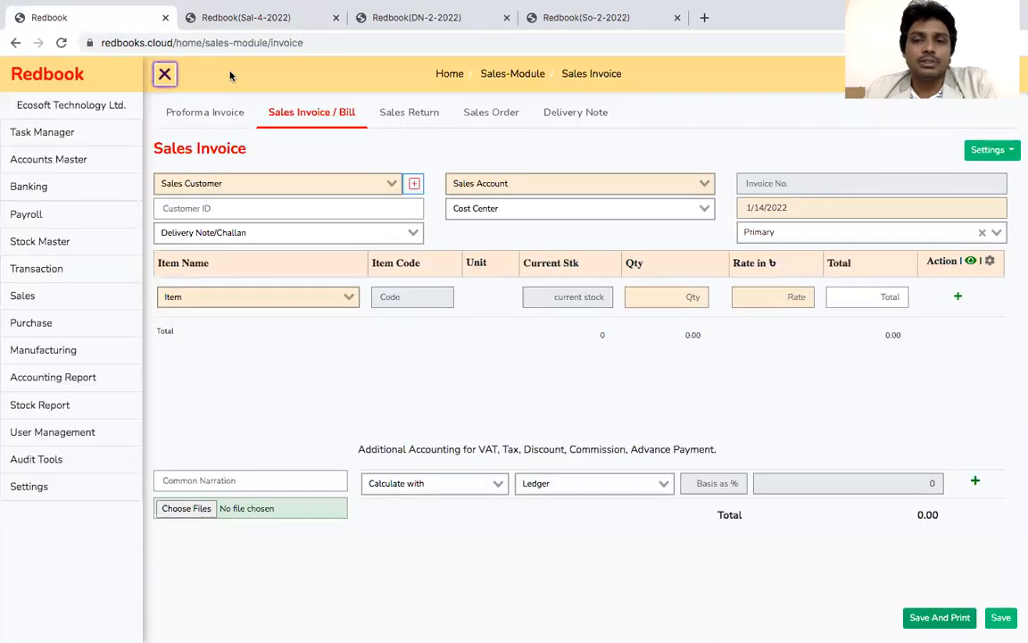
{"action": "left_click", "coordinate": [1012, 151]}
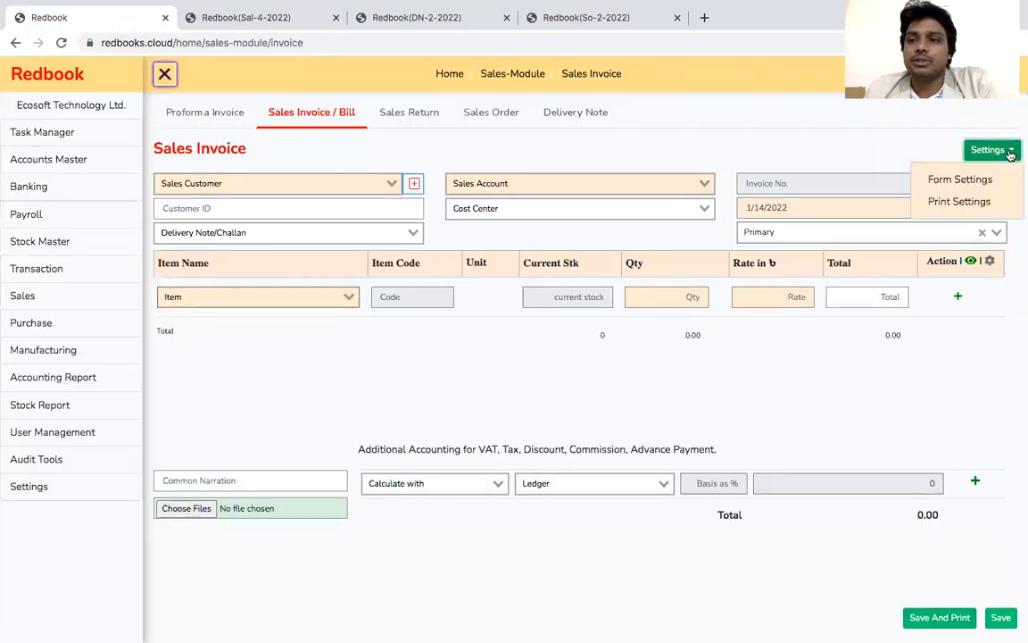
{"action": "left_click", "coordinate": [975, 182]}
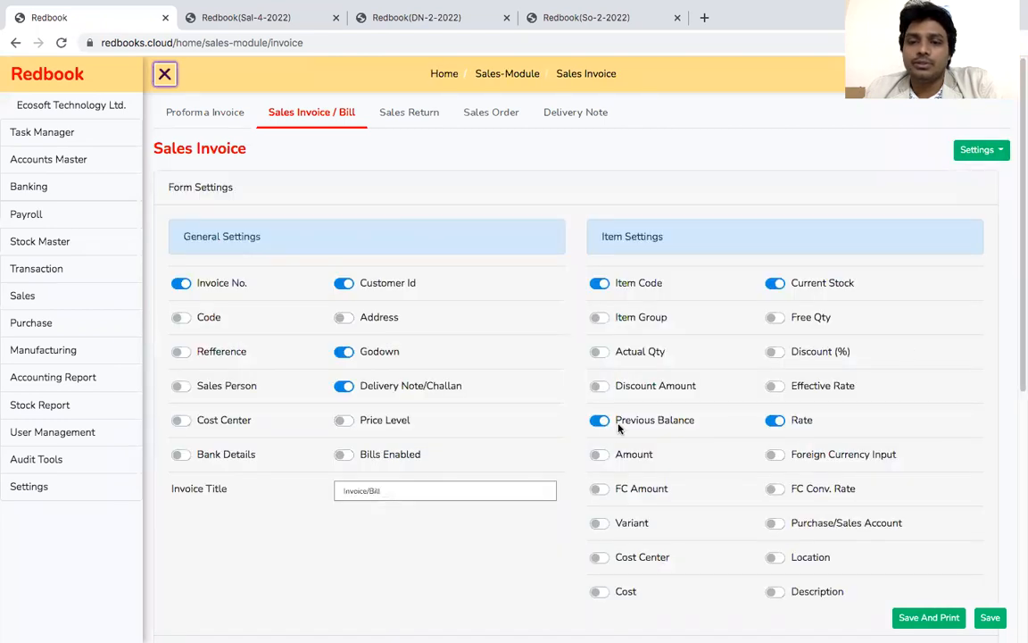
{"action": "left_click", "coordinate": [980, 150]}
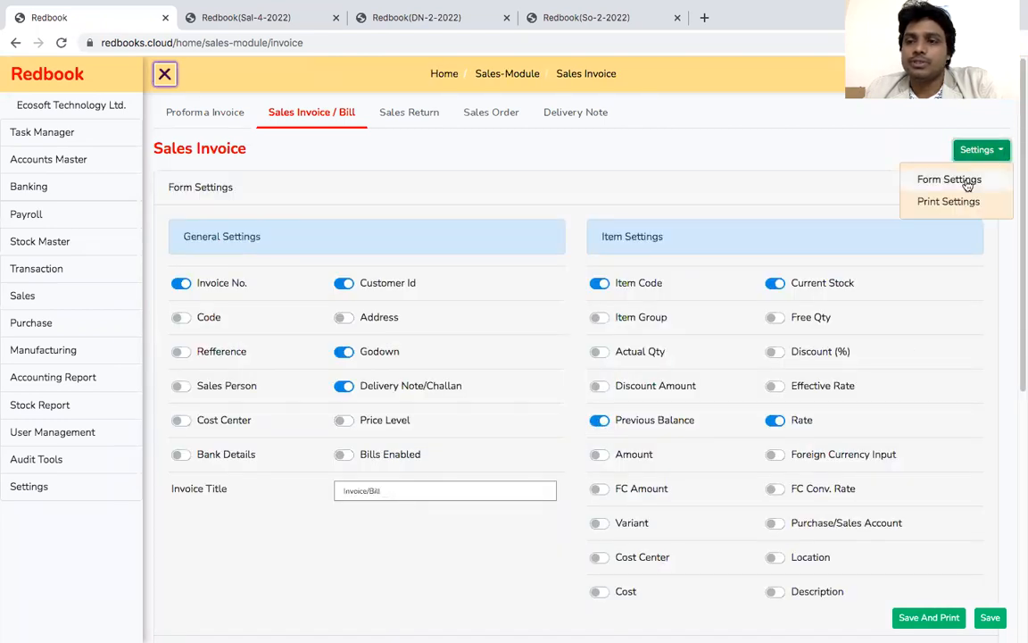
{"action": "left_click", "coordinate": [951, 209]}
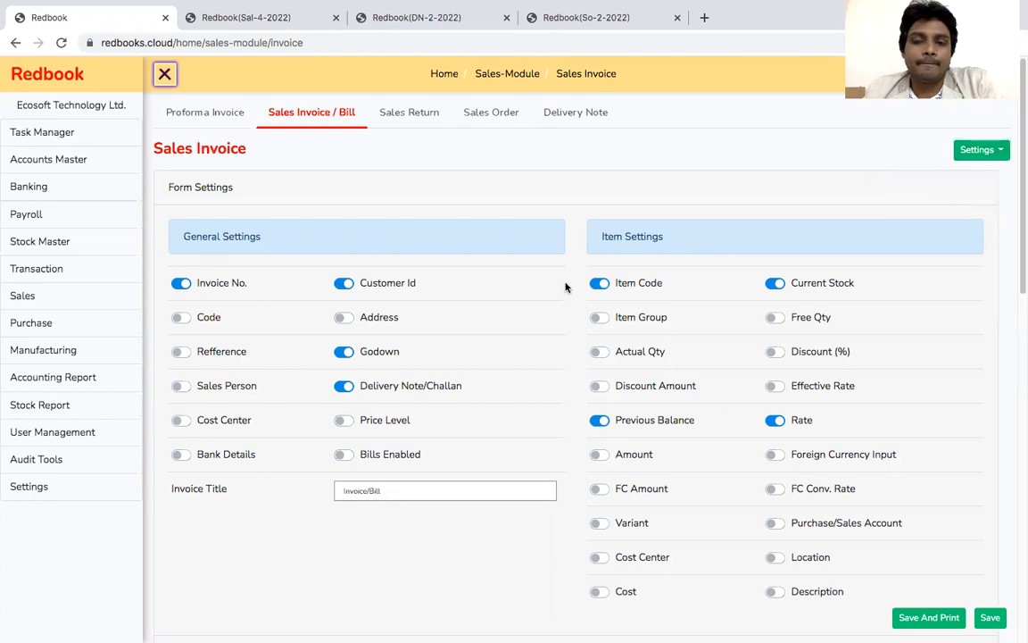
{"action": "left_click", "coordinate": [982, 150]}
{"action": "left_click", "coordinate": [951, 206]}
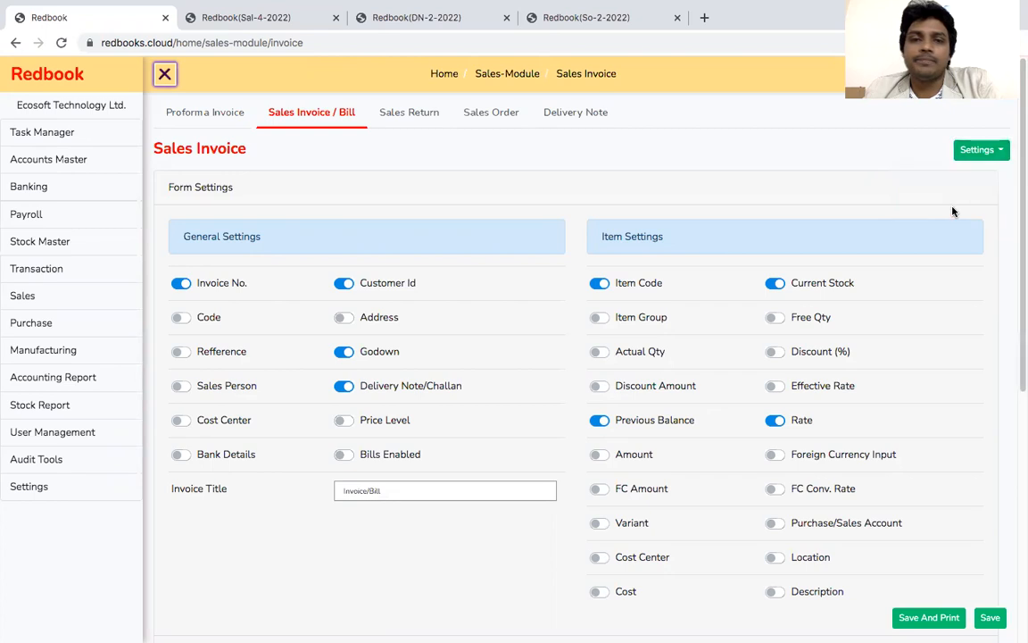
{"action": "left_click_drag", "start_coordinate": [1021, 269], "coordinate": [1012, 170]}
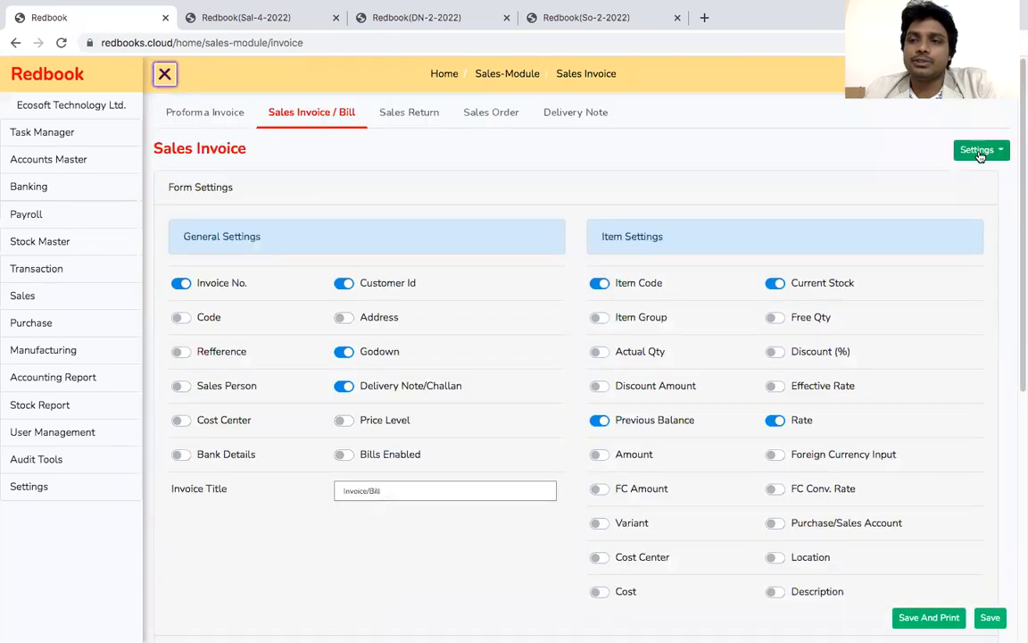
{"action": "left_click", "coordinate": [981, 150]}
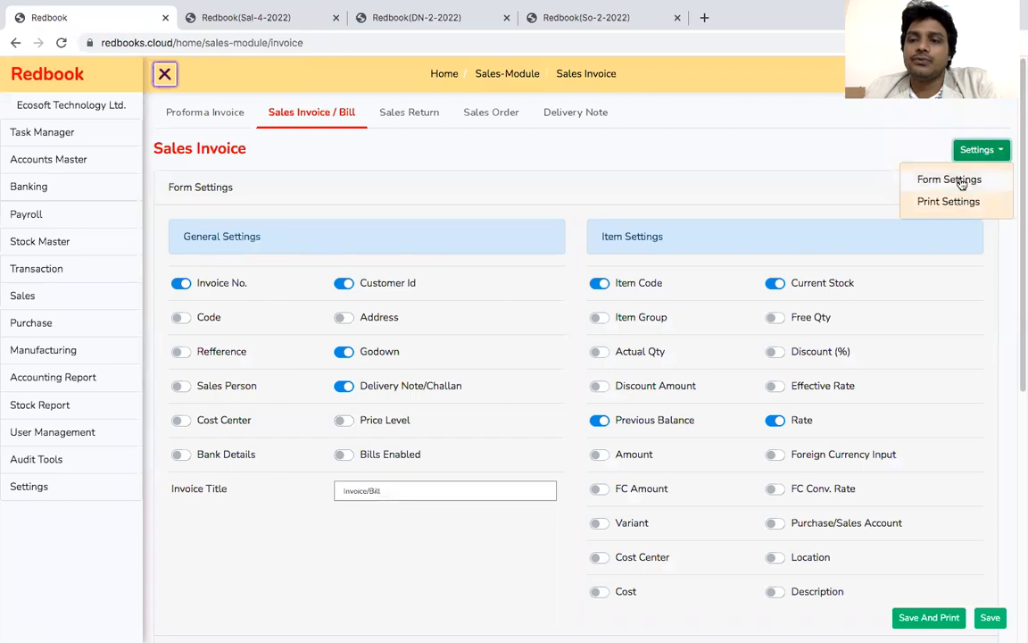
{"action": "left_click", "coordinate": [952, 179]}
Enable Previous Balance in the sales invoice print settings, save them, and reload the printed invoice to check its balances.
{"action": "left_click", "coordinate": [986, 150]}
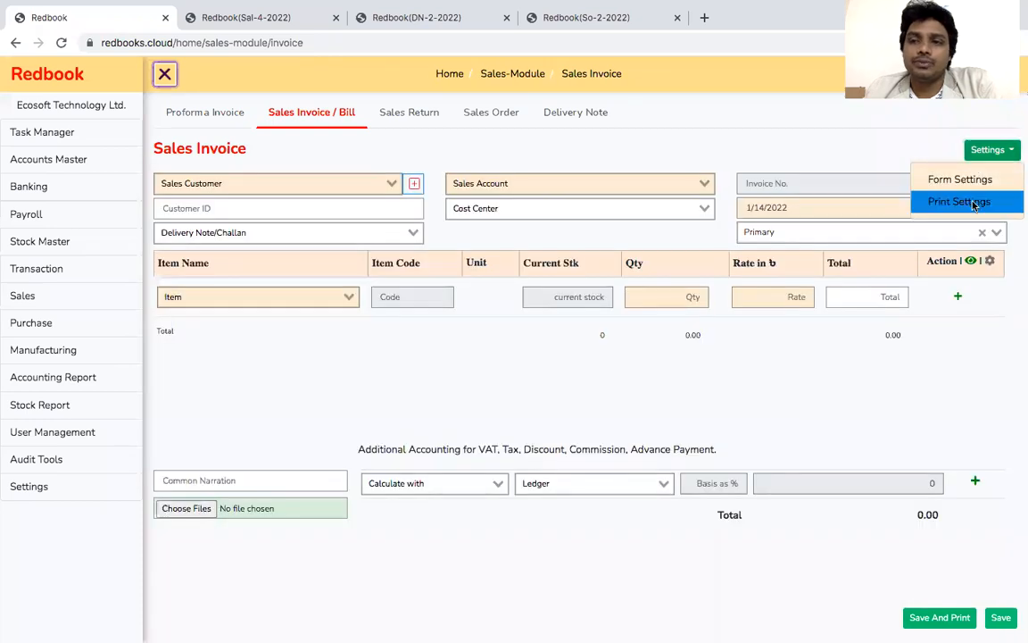
{"action": "left_click", "coordinate": [972, 202]}
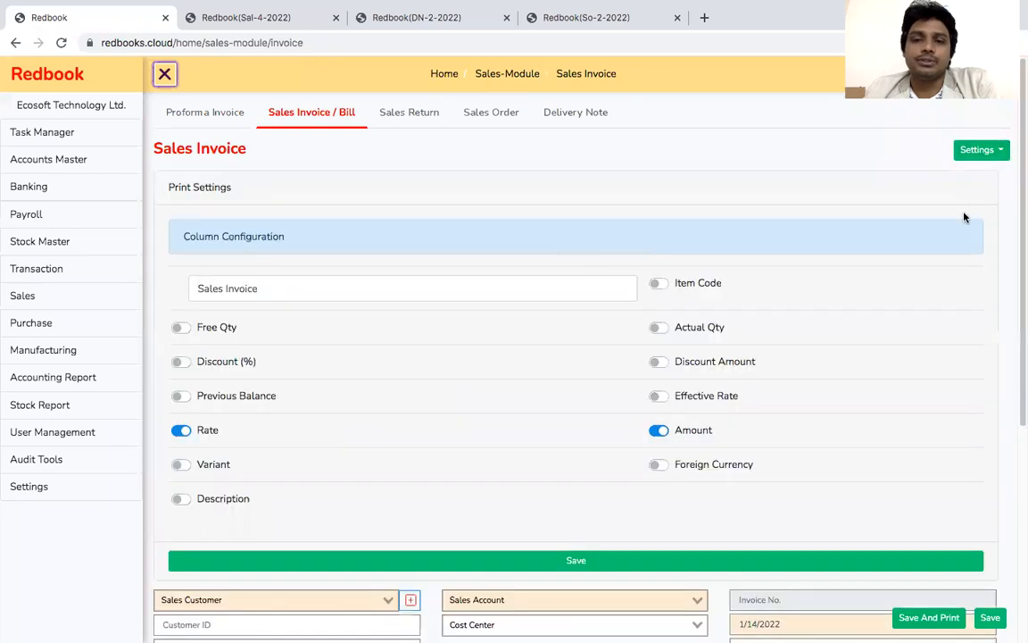
{"action": "left_click", "coordinate": [181, 396]}
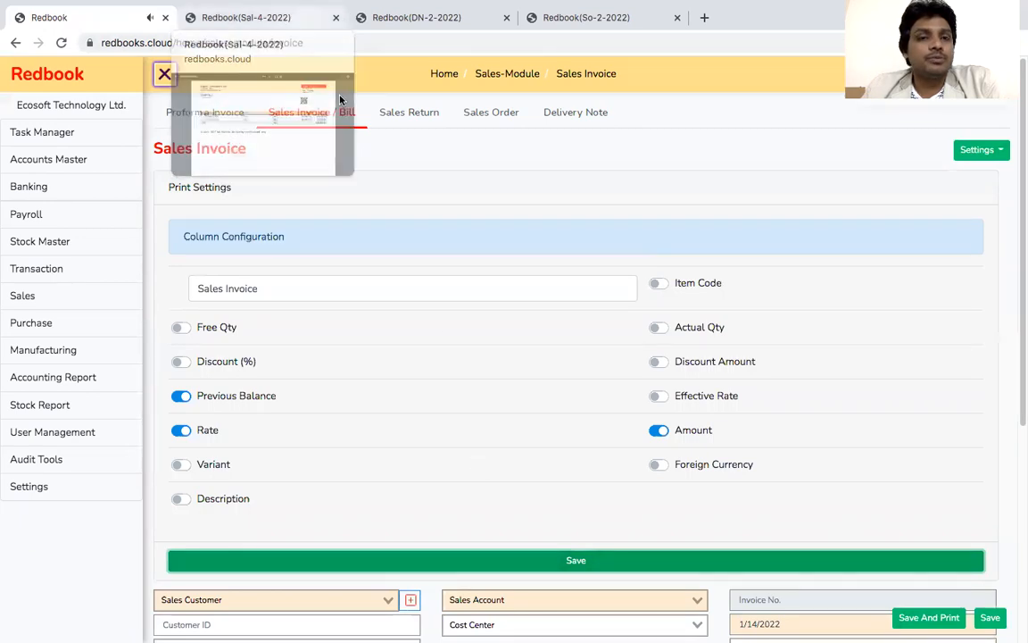
{"action": "left_click", "coordinate": [292, 22]}
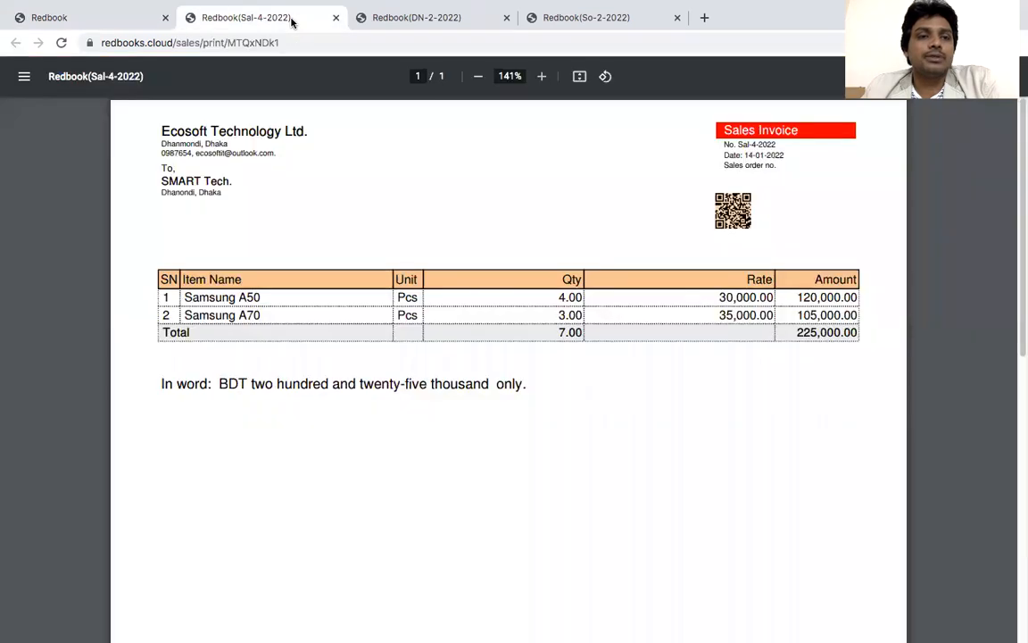
{"action": "double_click", "coordinate": [834, 335]}
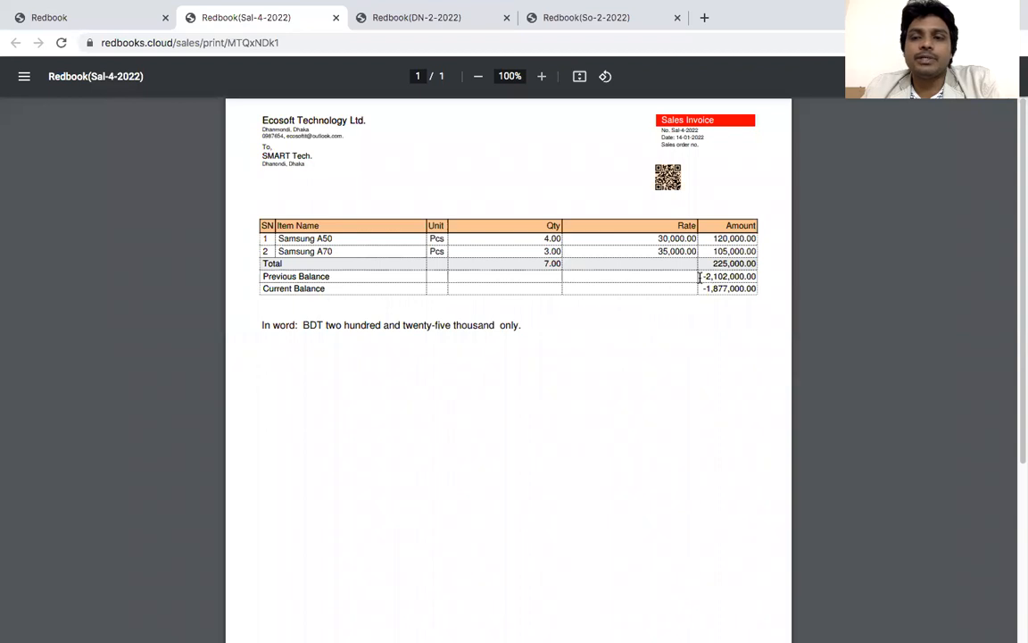
{"action": "left_click_drag", "start_coordinate": [703, 278], "coordinate": [748, 277]}
{"action": "left_click", "coordinate": [711, 329]}
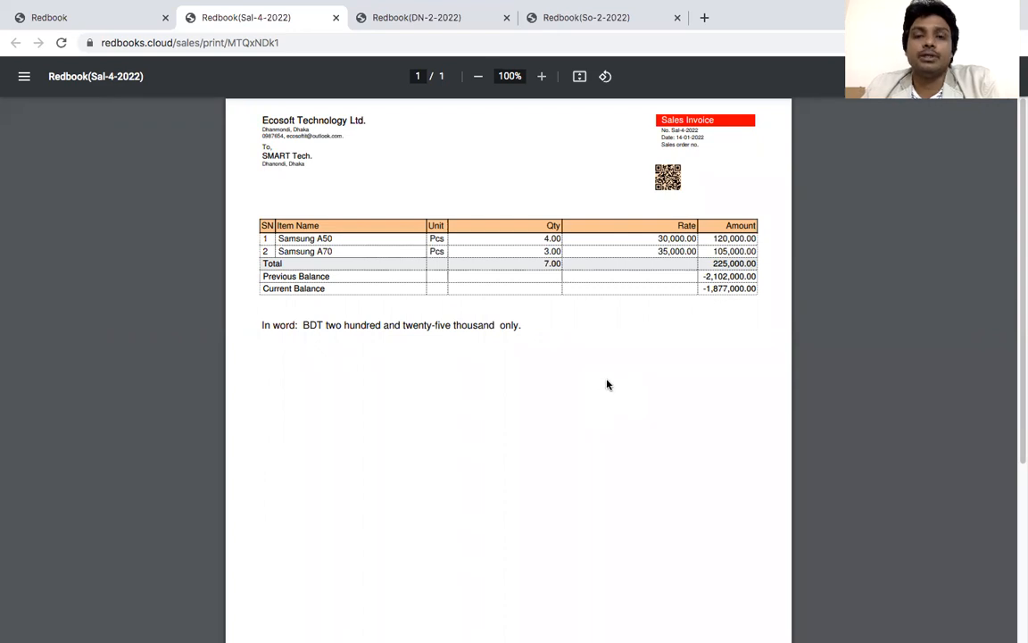
{"action": "scroll", "coordinate": [607, 385], "scroll_direction": "down", "scroll_amount": 10}
Return to the Redbook application, open the Itemwise stock report and load it for 2022-01-01 to 2022-01-14.
{"action": "left_click", "coordinate": [98, 21]}
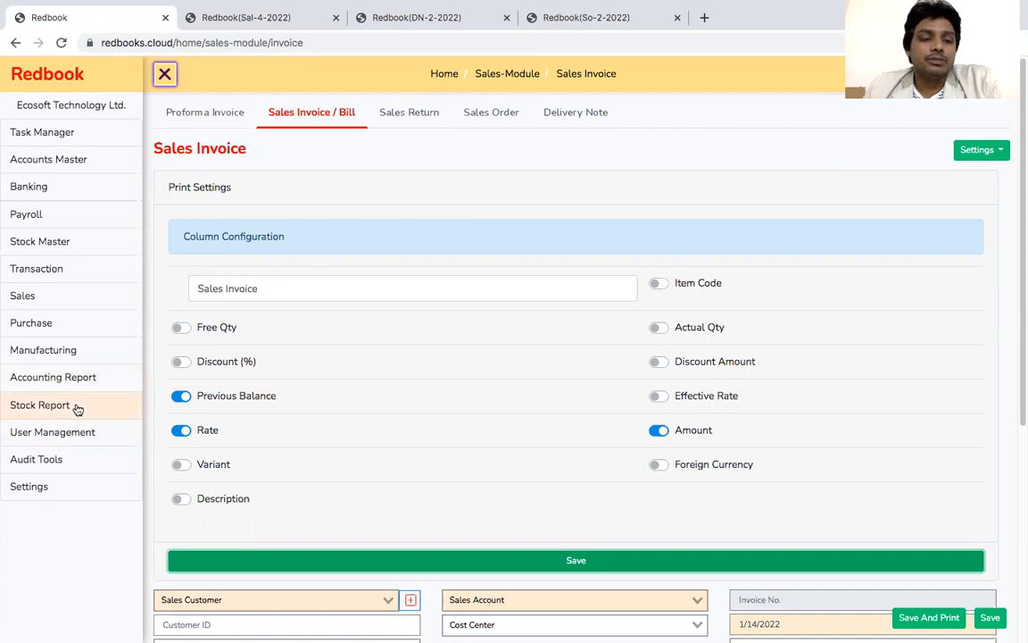
{"action": "mouse_move", "coordinate": [77, 407]}
{"action": "left_click", "coordinate": [206, 412]}
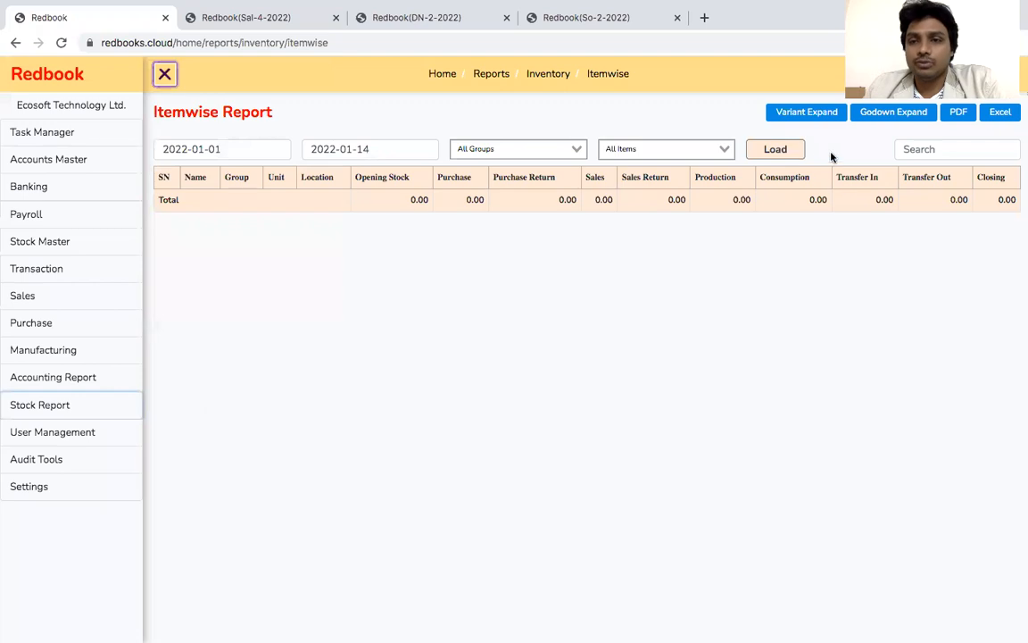
{"action": "left_click", "coordinate": [787, 153]}
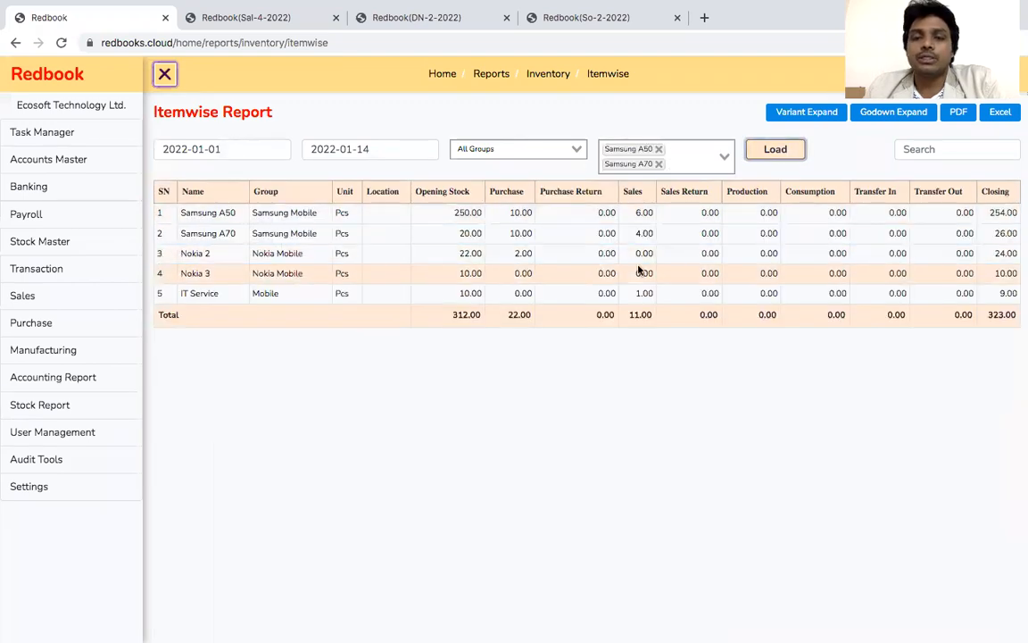